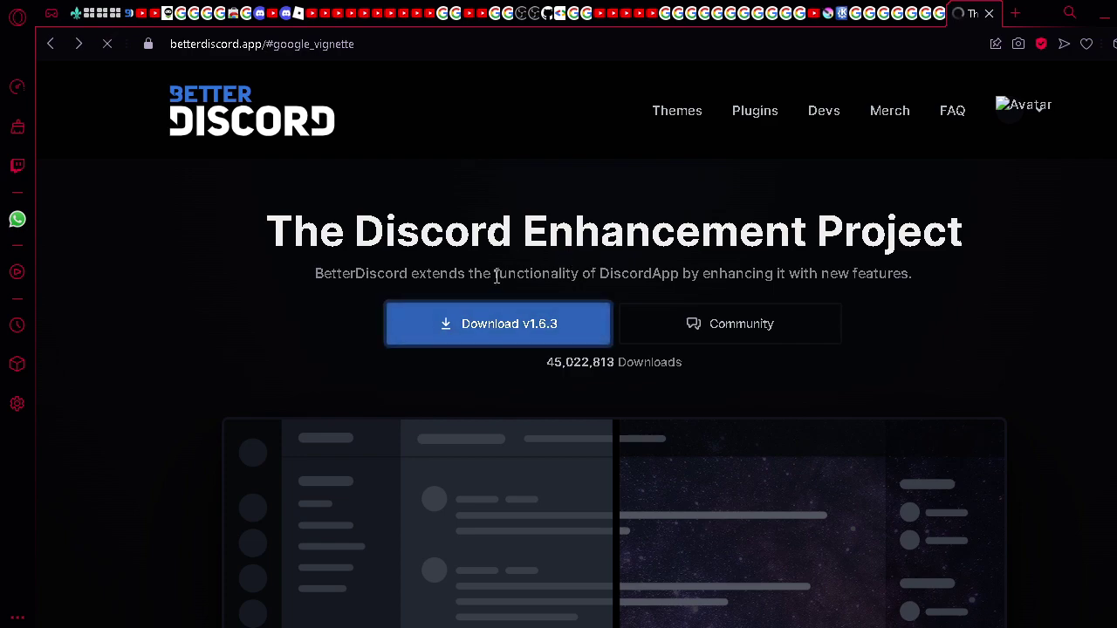
Download the BetterDiscord v1.6.3 installer and save it in the Downloads folder as BetterDiscord-Windows (2).exe
left_click(498, 333)
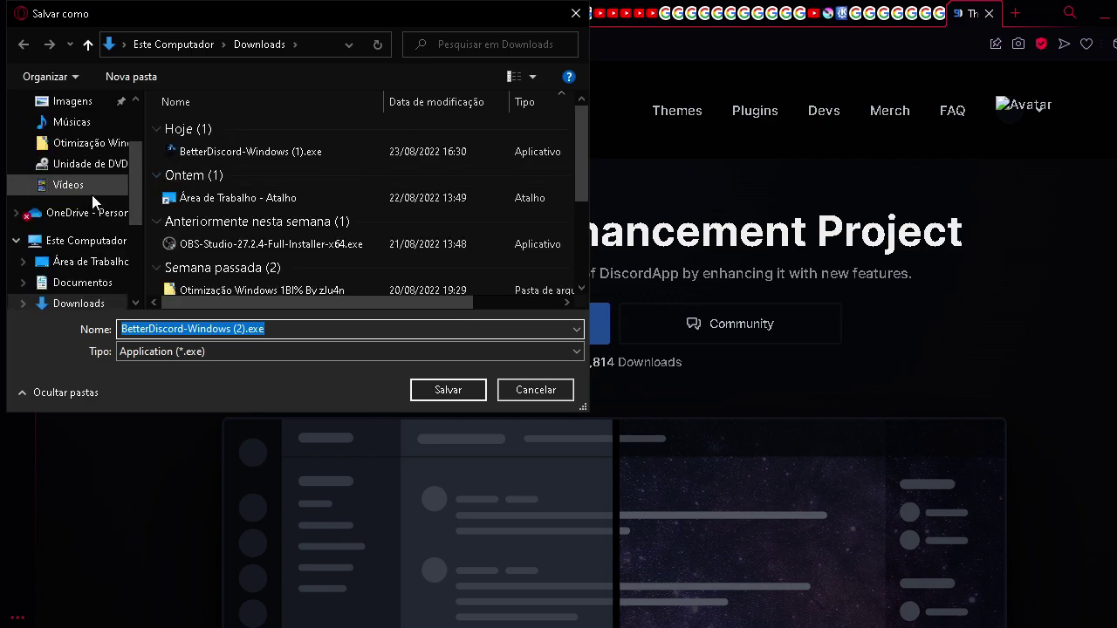
scroll(88, 180, "up", 2)
scroll(79, 174, "down", 4)
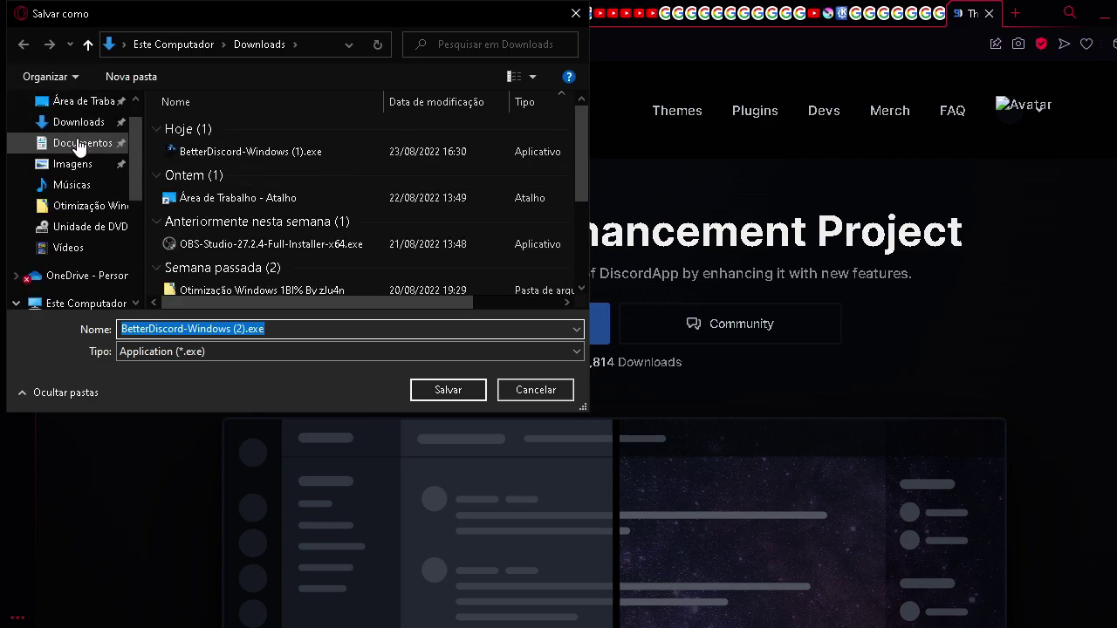
scroll(91, 161, "up", 3)
scroll(90, 161, "up", 1)
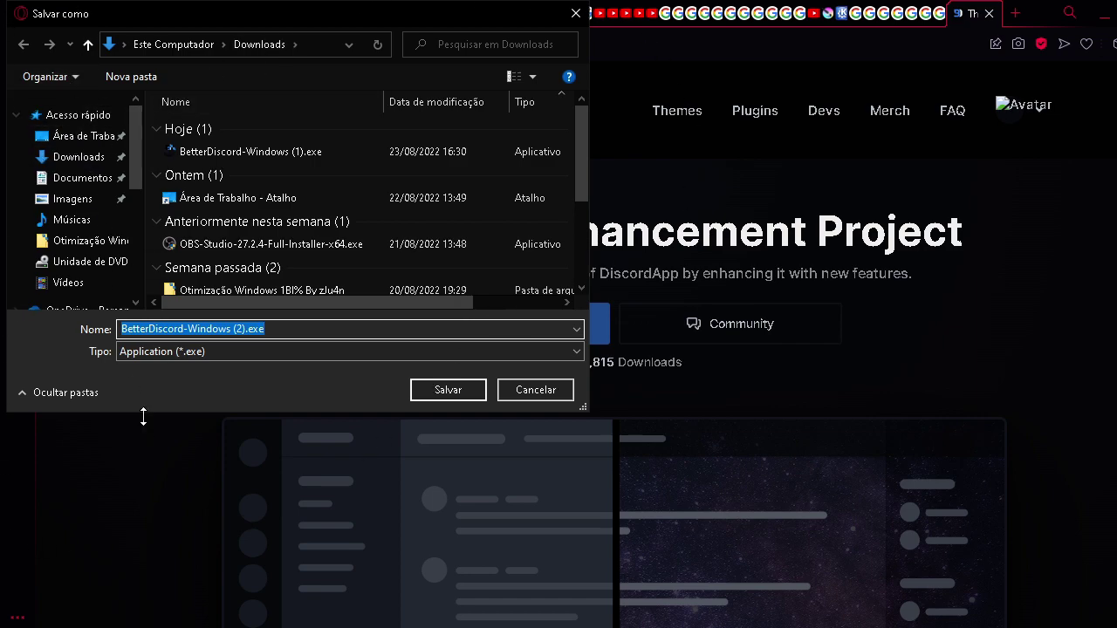
scroll(83, 288, "down", 4)
scroll(94, 282, "up", 4)
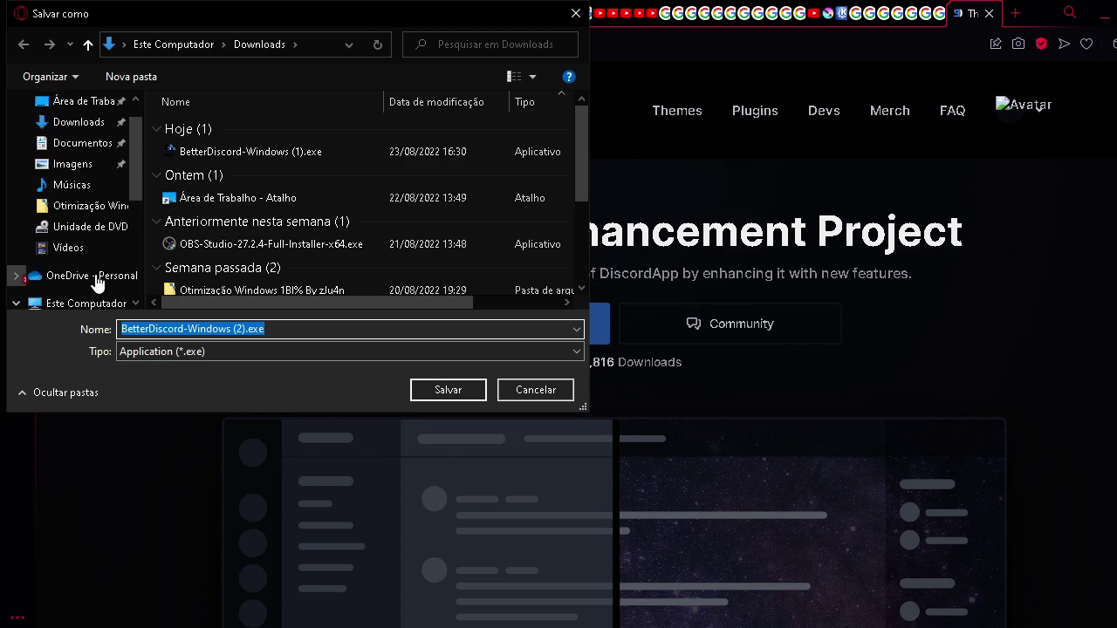
scroll(95, 281, "down", 4)
scroll(96, 281, "up", 4)
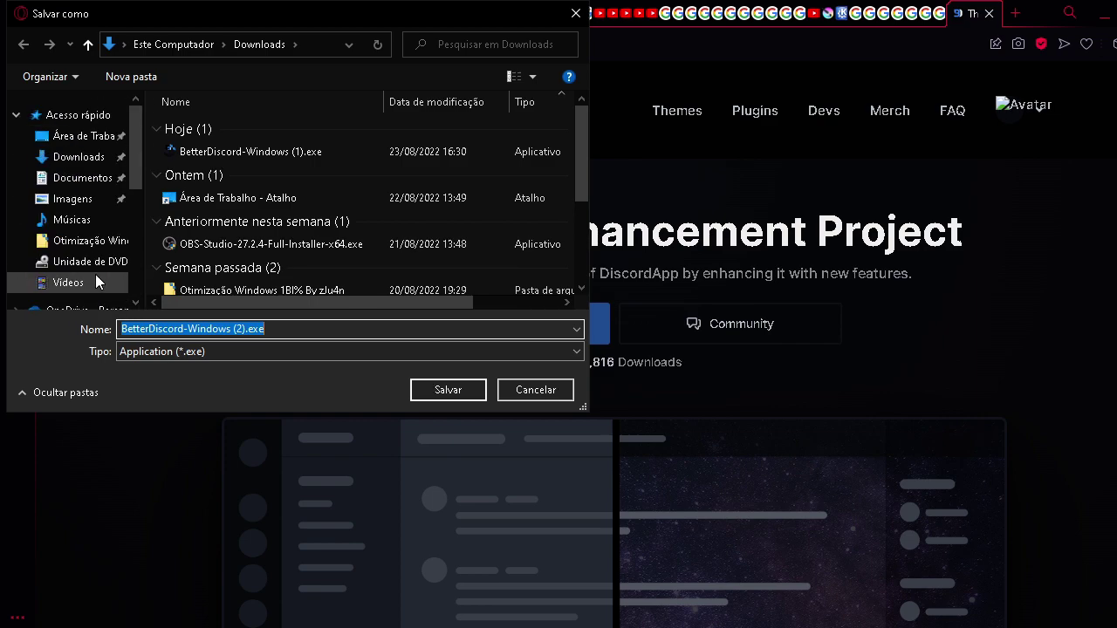
scroll(87, 224, "down", 4)
scroll(84, 209, "up", 4)
scroll(89, 210, "down", 4)
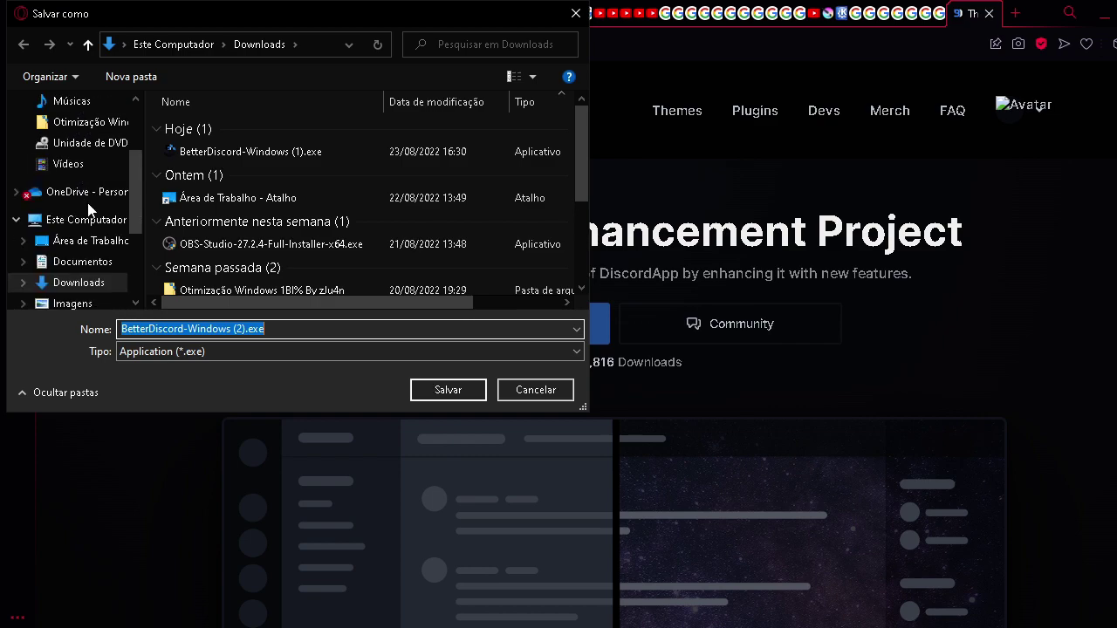
scroll(91, 209, "down", 2)
scroll(85, 212, "up", 6)
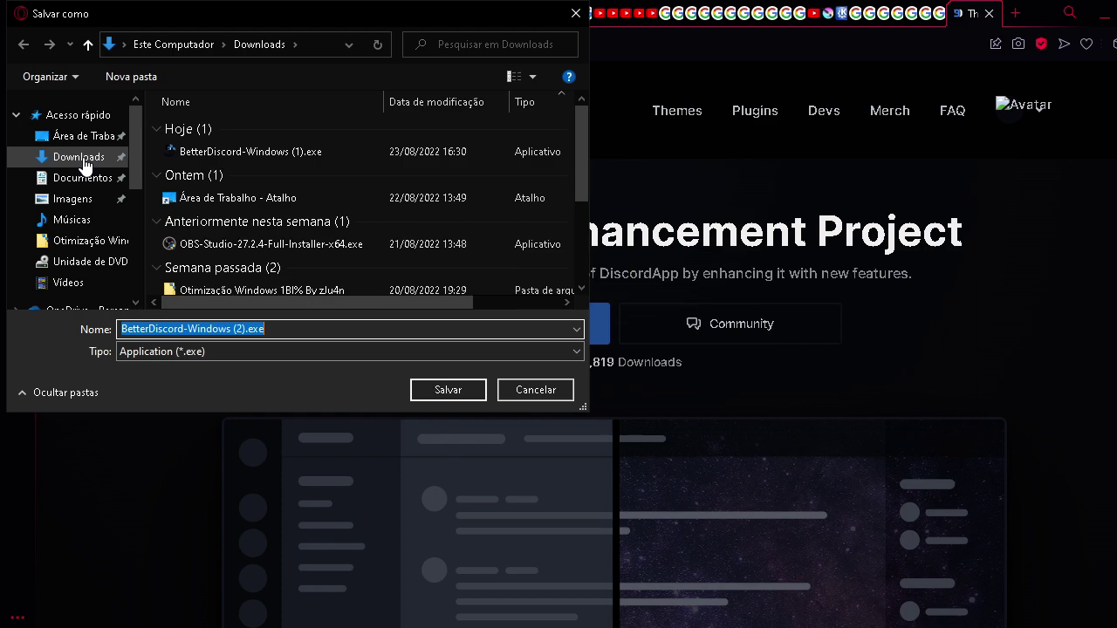
left_click(83, 161)
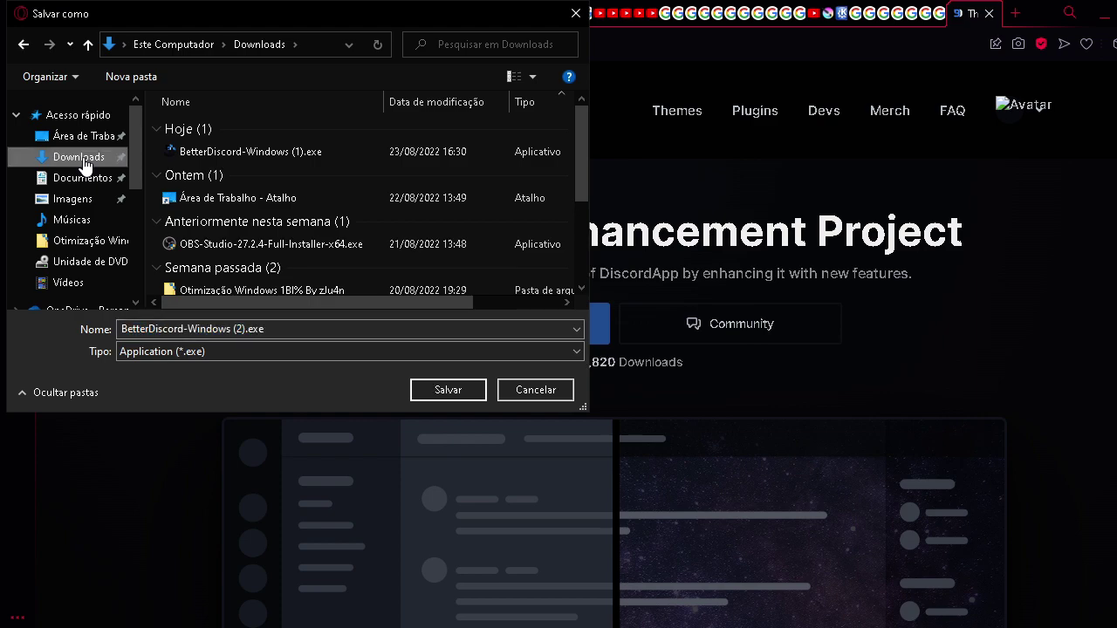
left_click(481, 395)
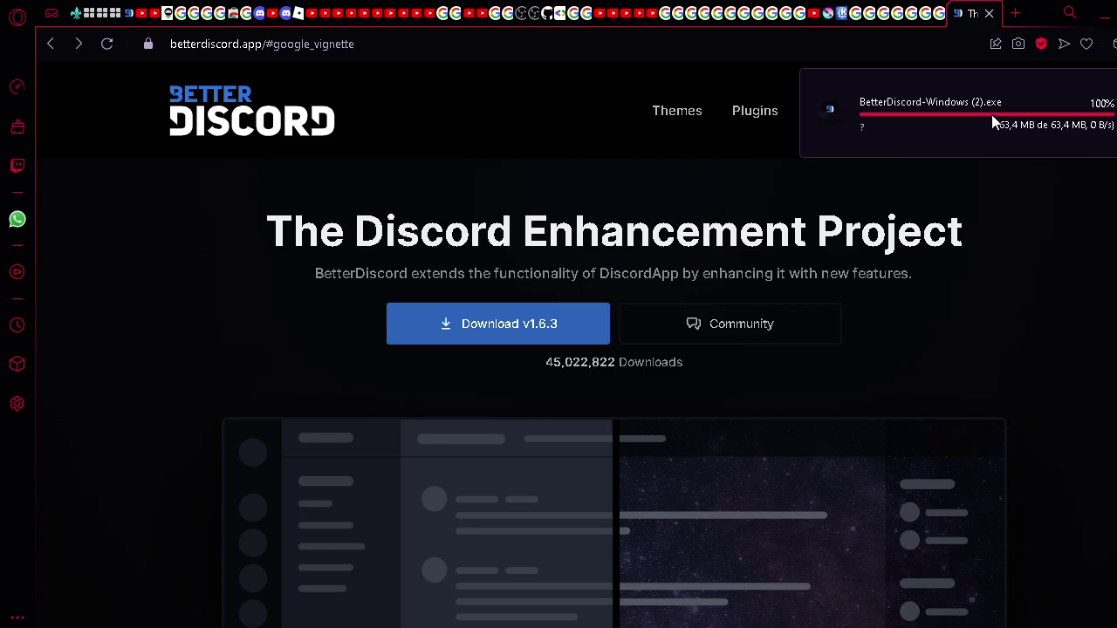
Switch to File Explorer, go to the Downloads folder and run BetterDiscord-Windows (1).exe
left_click(1103, 13)
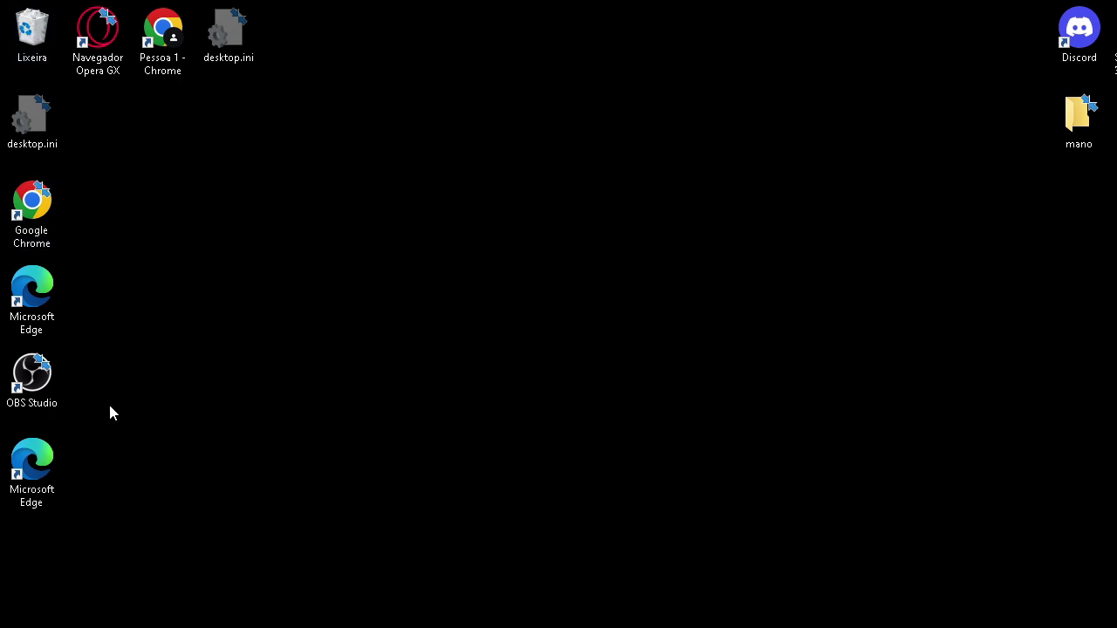
double_click(28, 30)
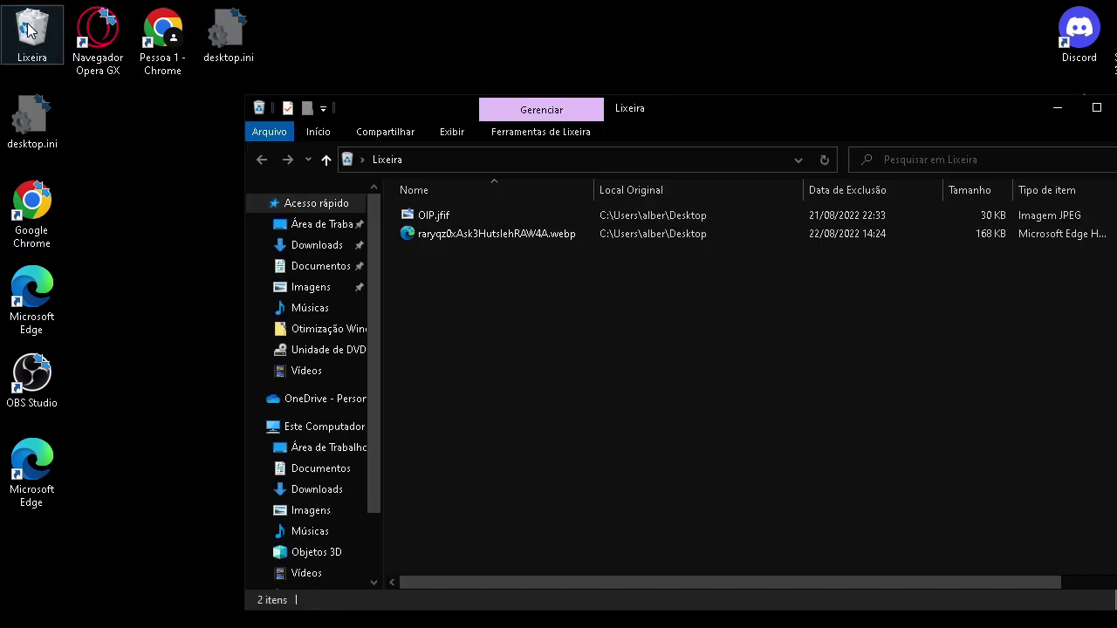
left_click(301, 247)
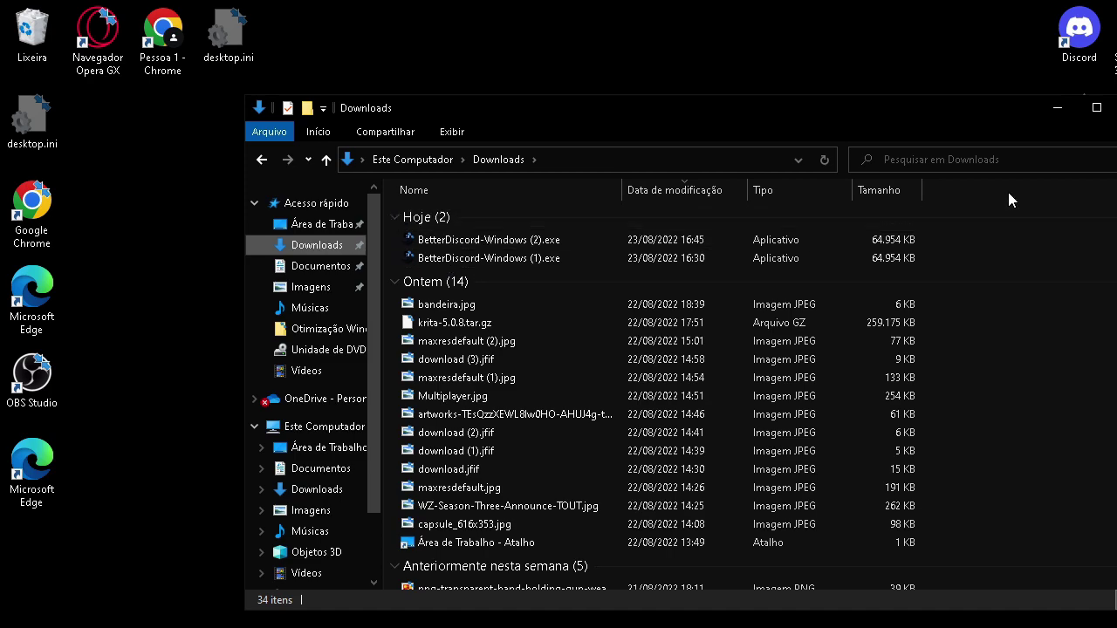
left_click_drag(1008, 238, 855, 209)
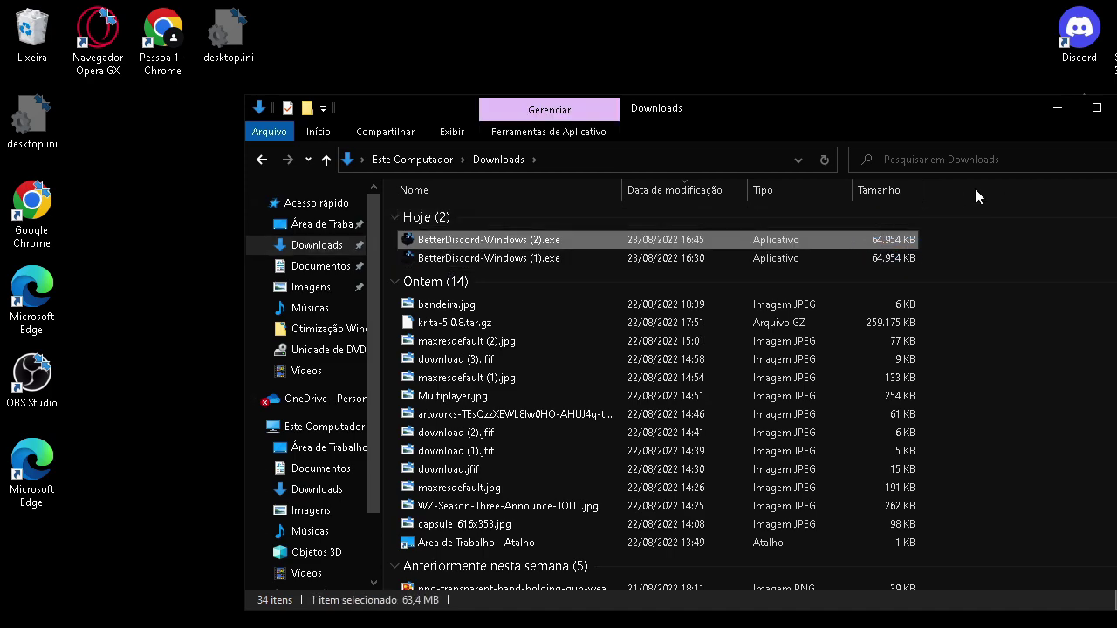
left_click_drag(478, 188, 488, 213)
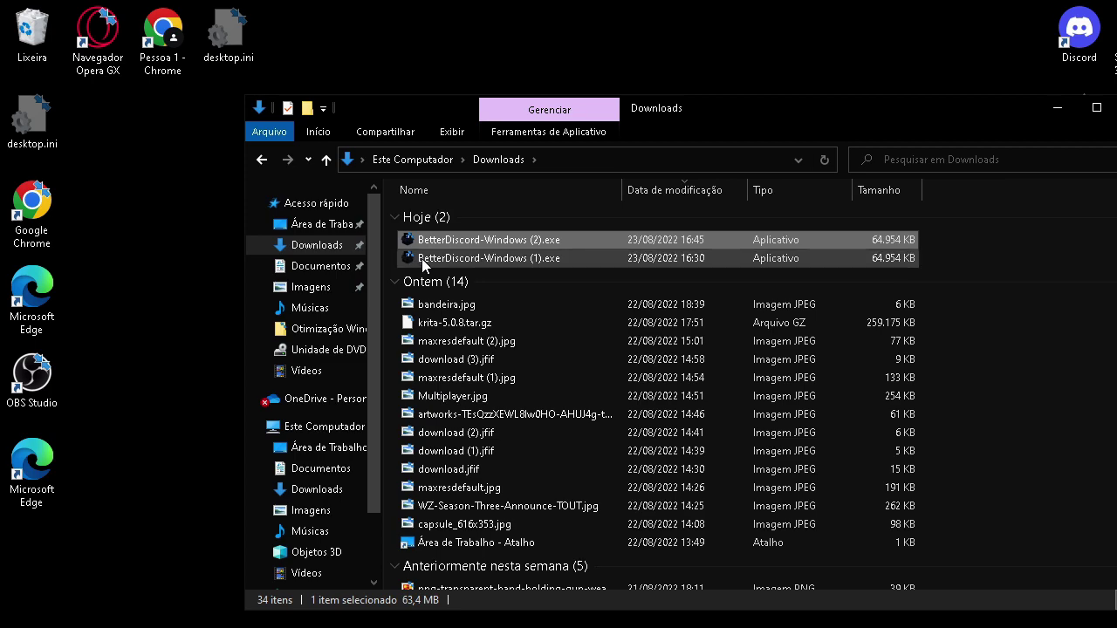
left_click(485, 261)
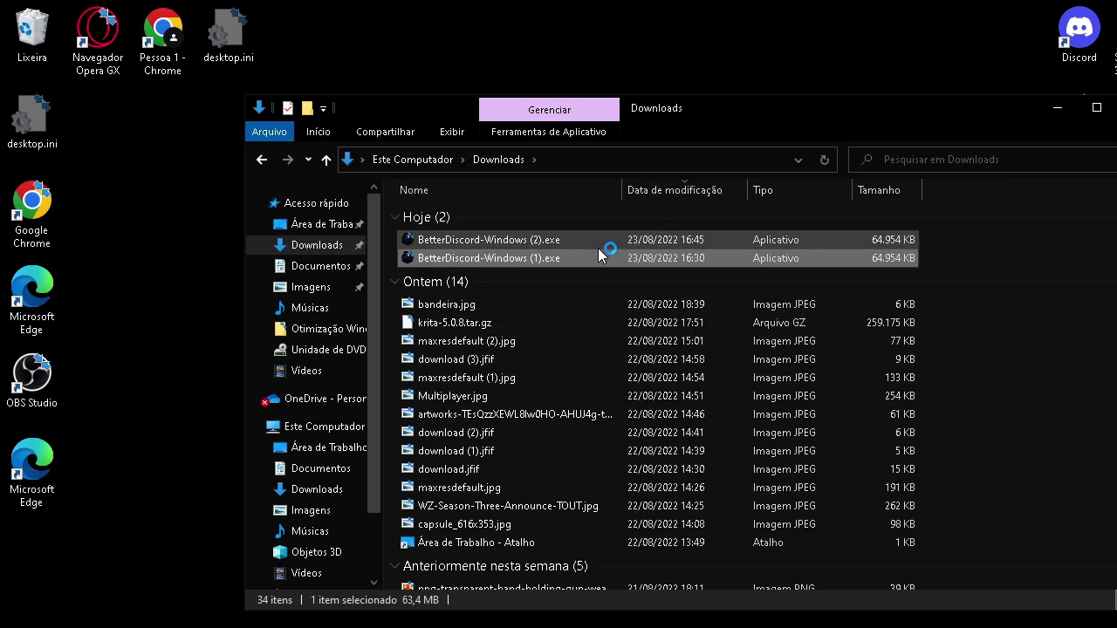
mouse_move(598, 250)
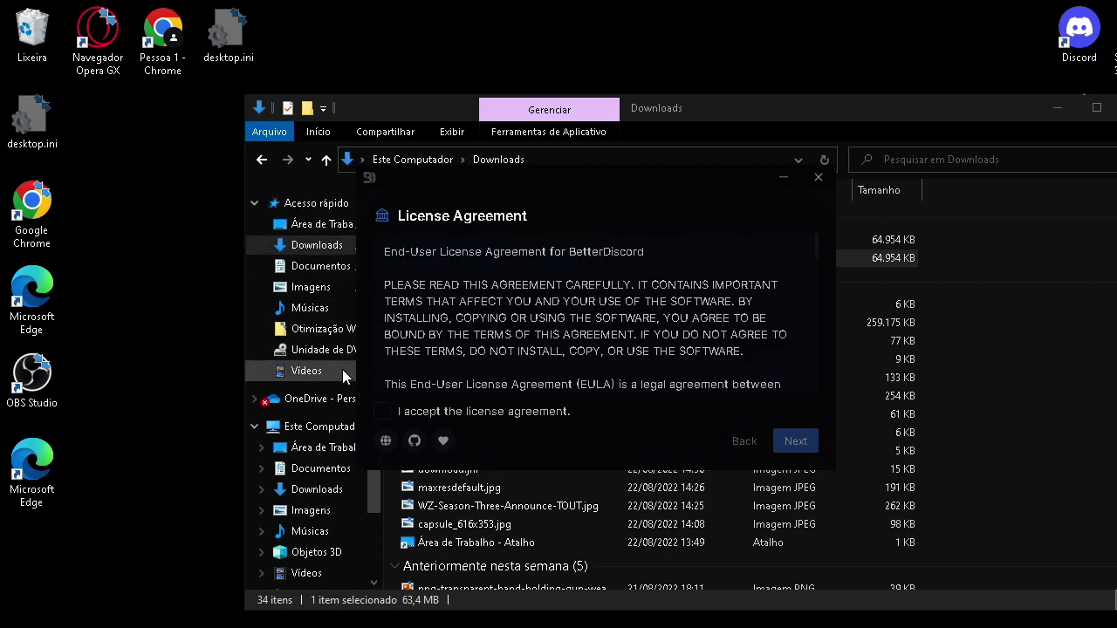
Accept the BetterDiscord license agreement and proceed with the Install BetterDiscord action
left_click(382, 412)
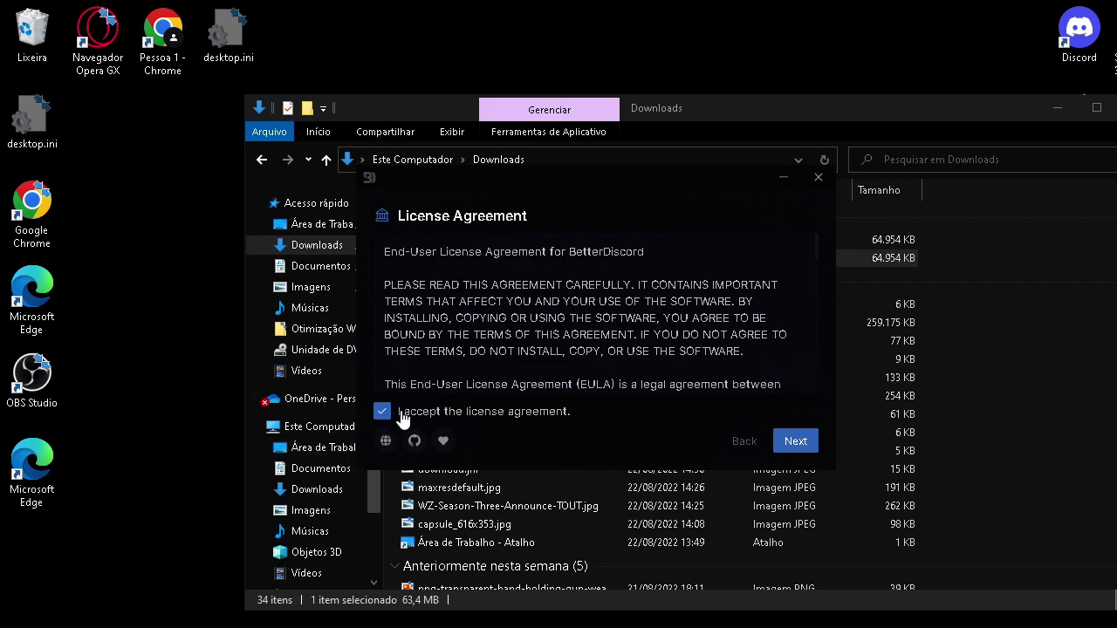
left_click(810, 442)
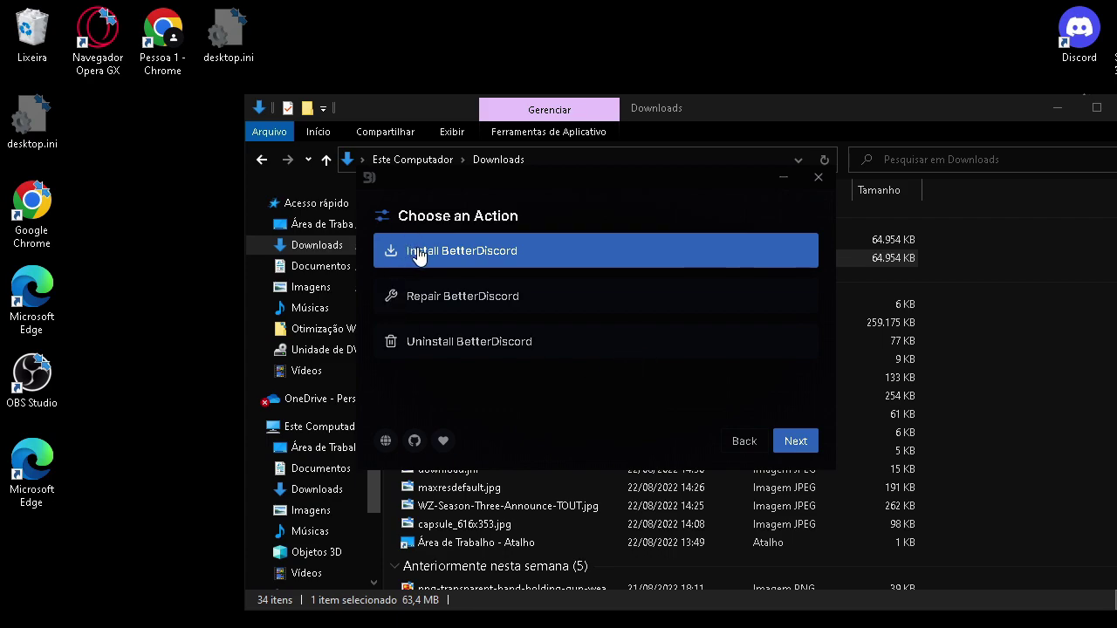
left_click(805, 442)
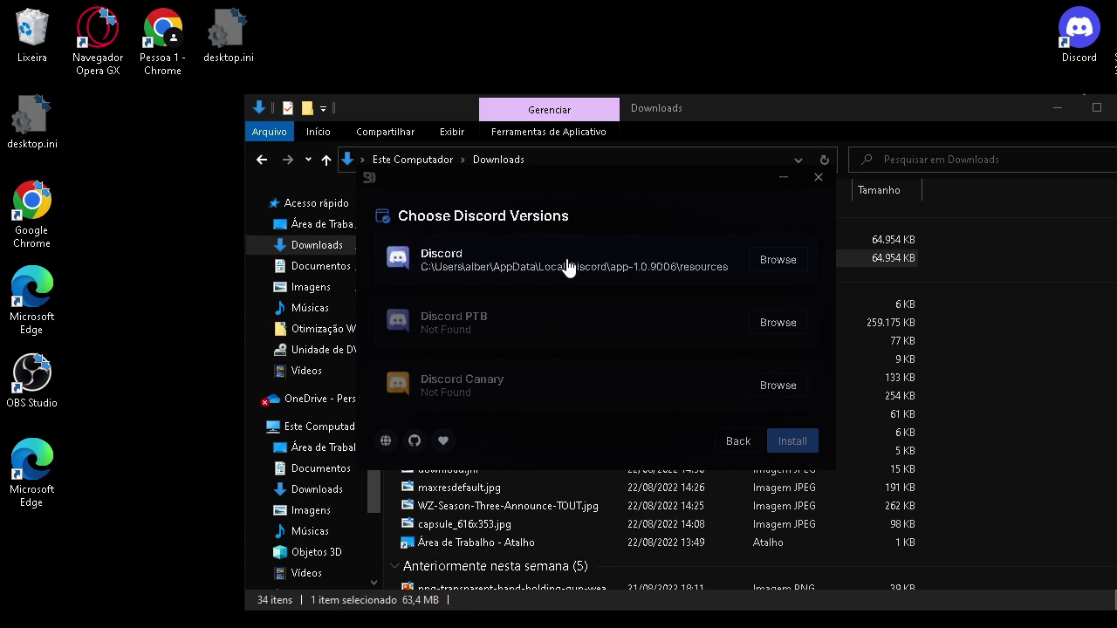
Install BetterDiscord into the standard Discord version, then close the installer and put the Downloads window away
left_click(470, 265)
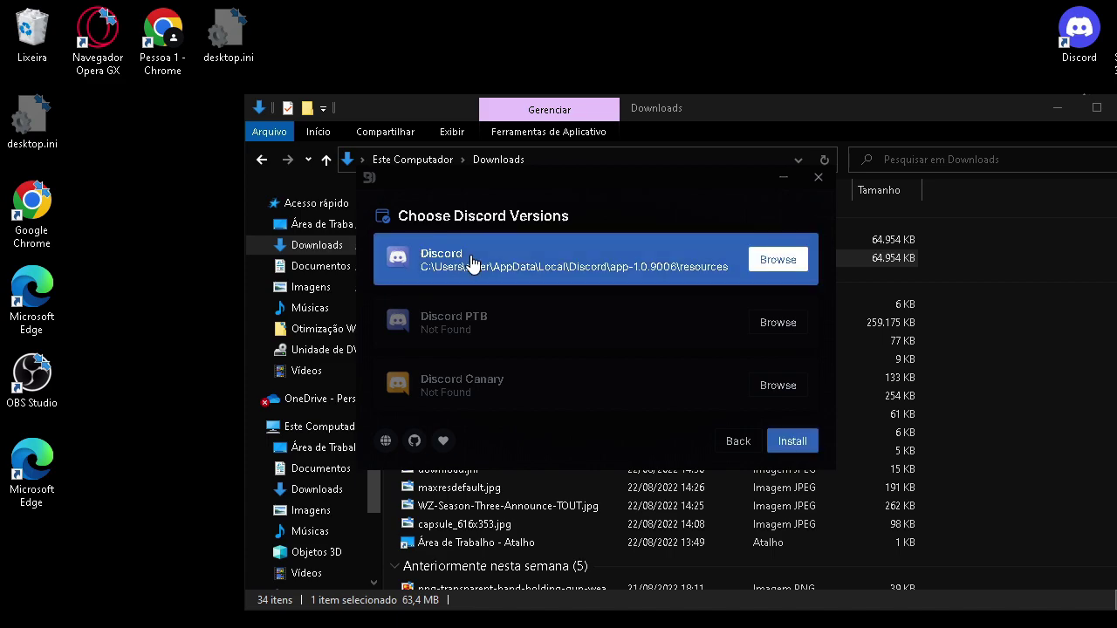
left_click(805, 442)
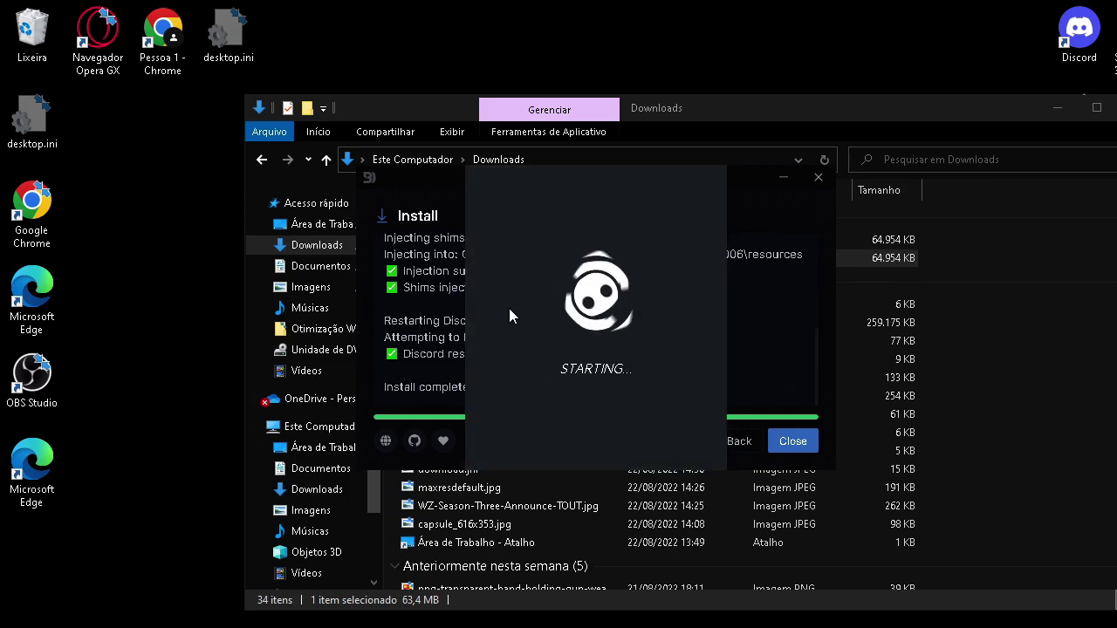
mouse_move(429, 361)
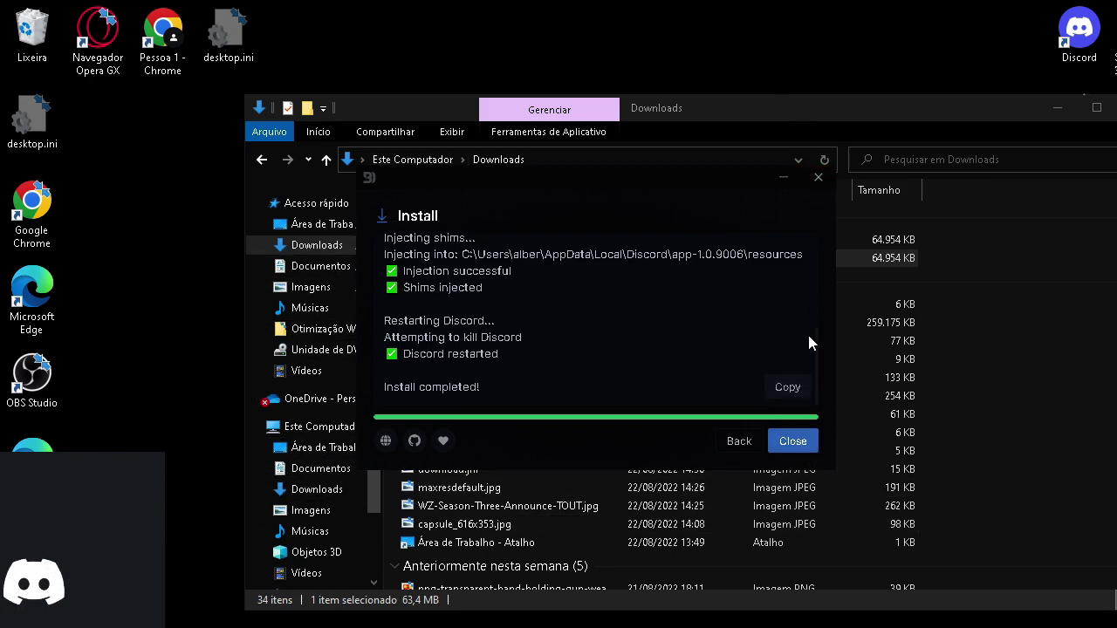
left_click(792, 441)
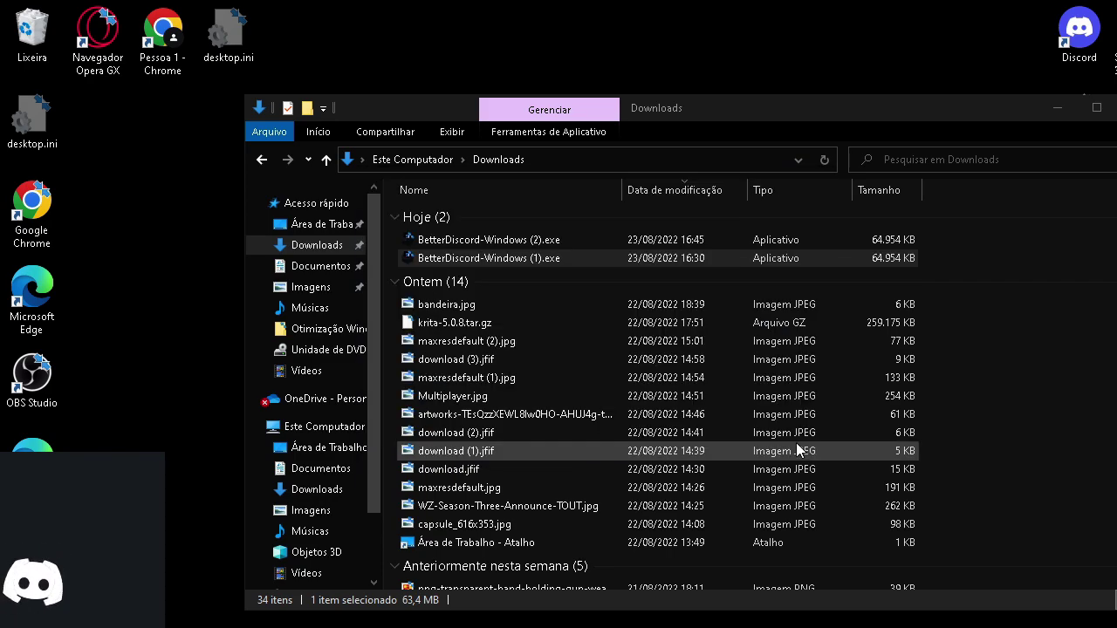
left_click(1056, 107)
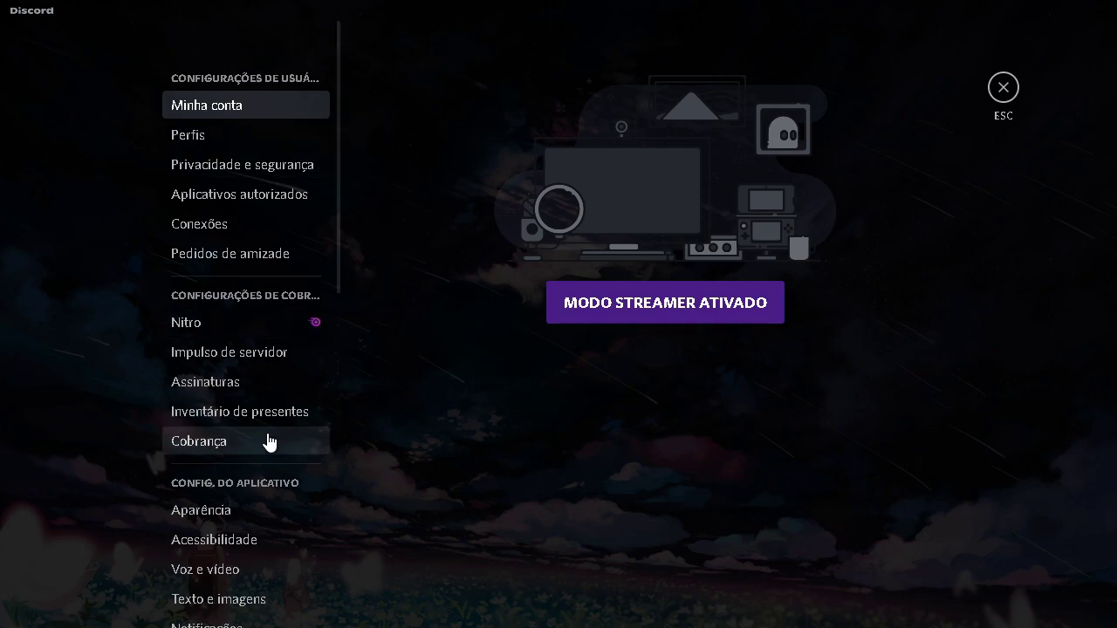
Look through the lower categories of Discord's user settings
scroll(209, 325, "down", 5)
scroll(210, 322, "down", 3)
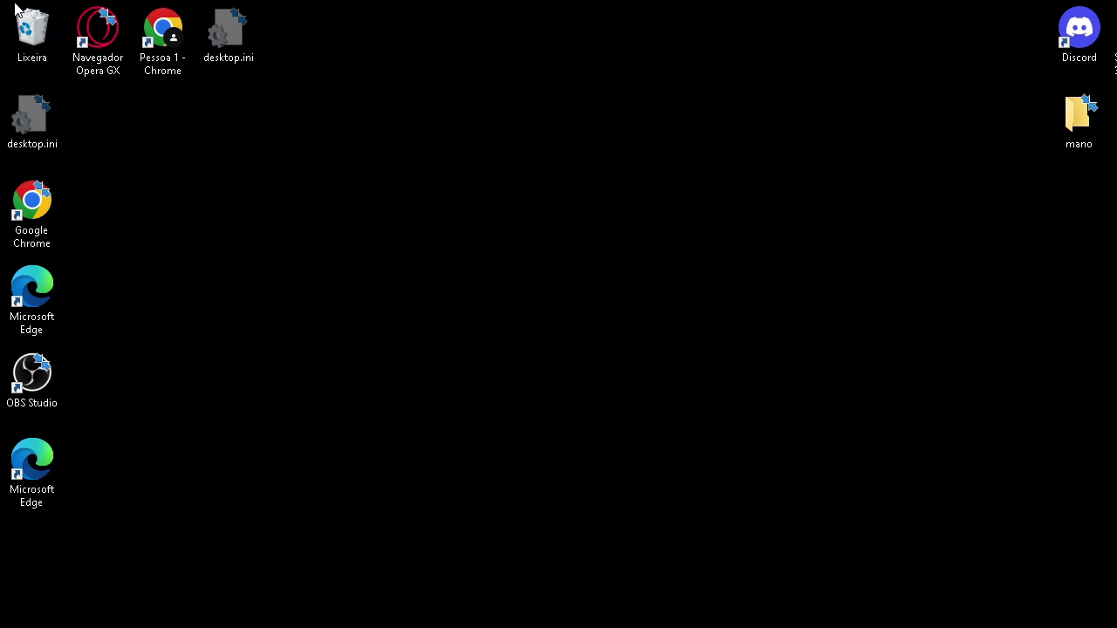
double_click(27, 48)
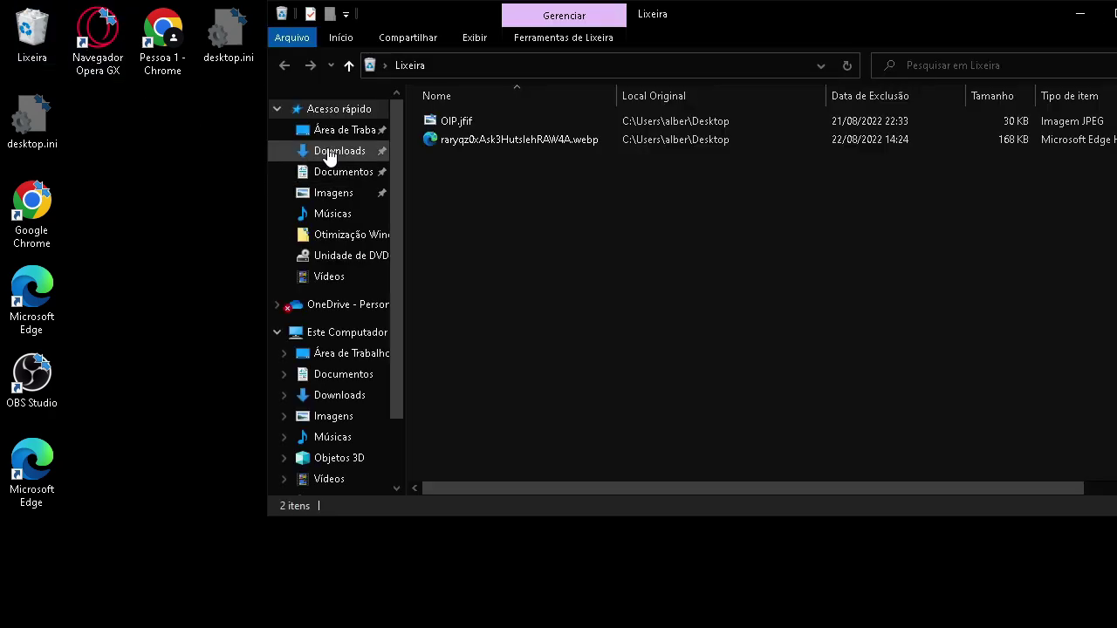
left_click(330, 153)
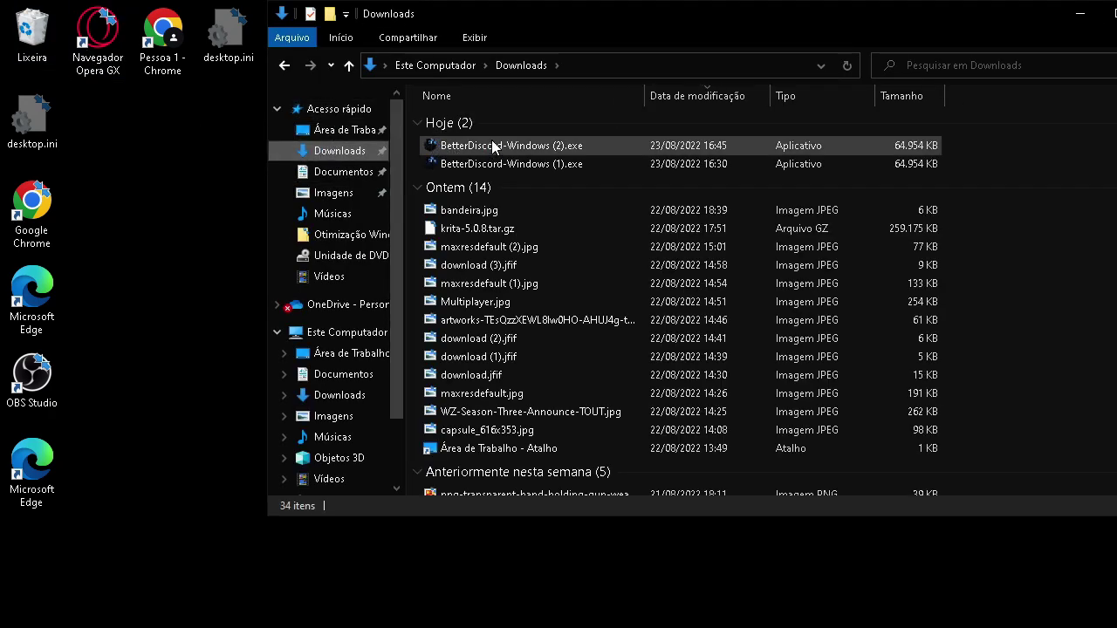
mouse_move(492, 146)
left_click_drag(820, 27, 424, 162)
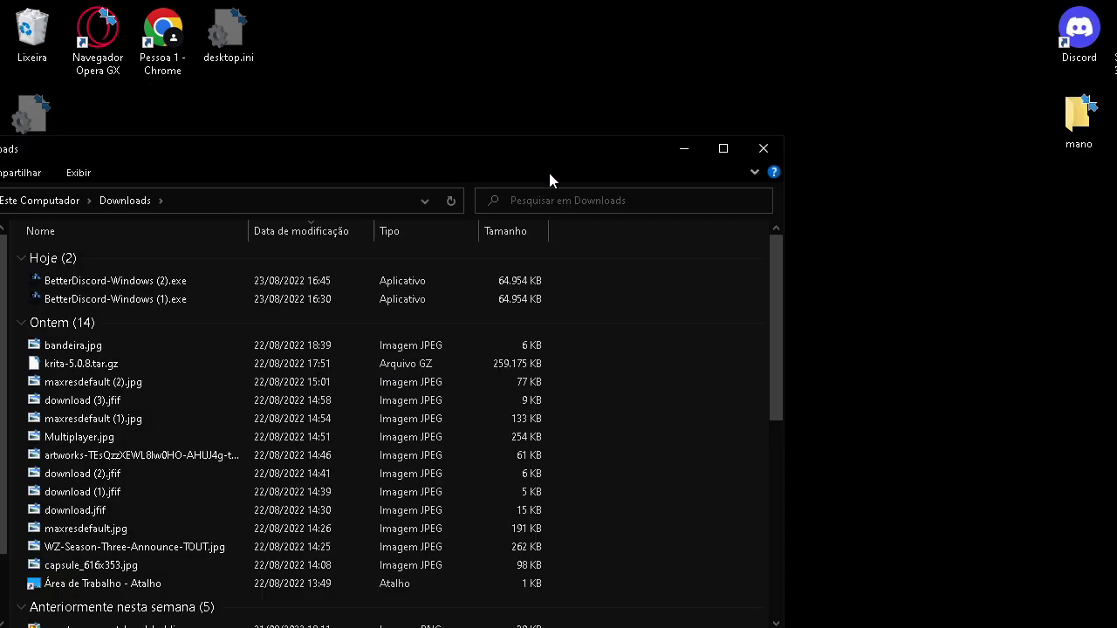
left_click(764, 150)
Switch back to Opera and open the Themes page of the BetterDiscord website
mouse_move(278, 624)
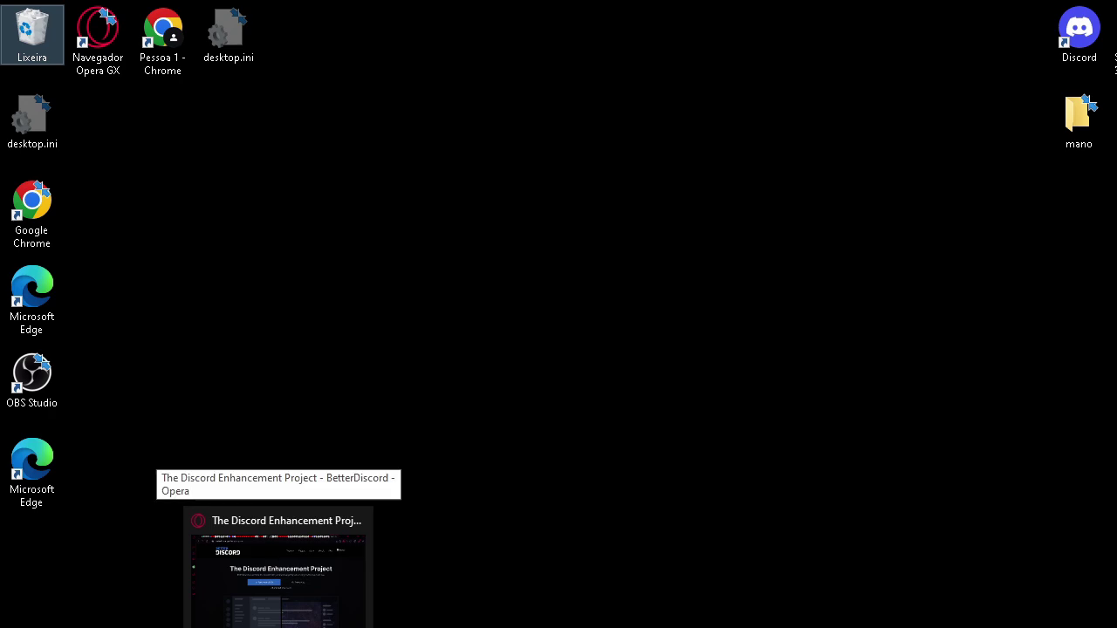
left_click(311, 588)
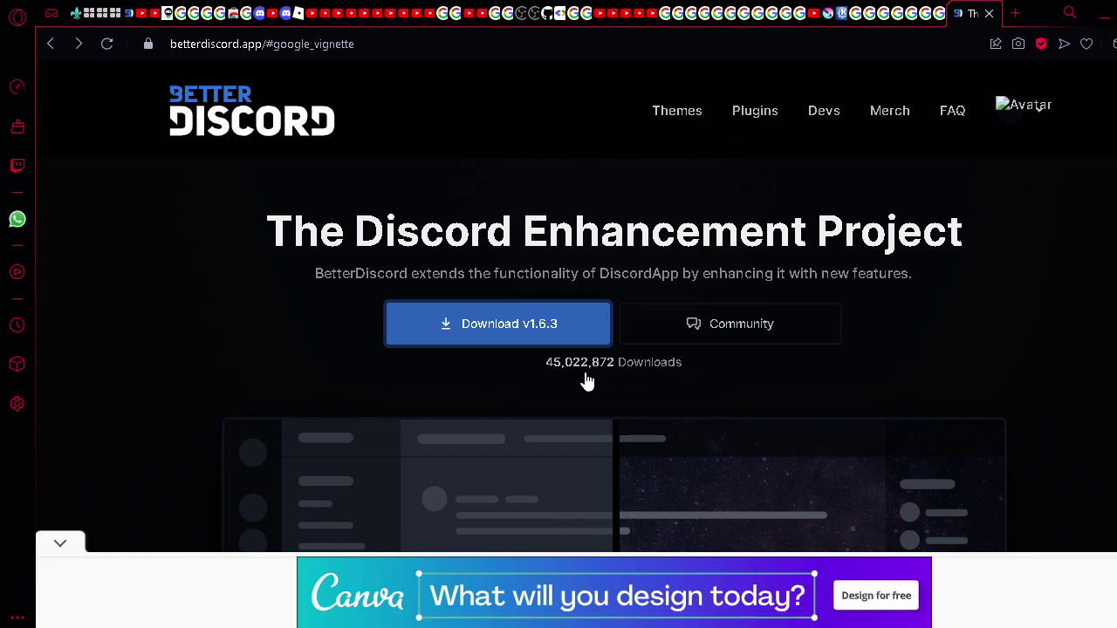
left_click(686, 115)
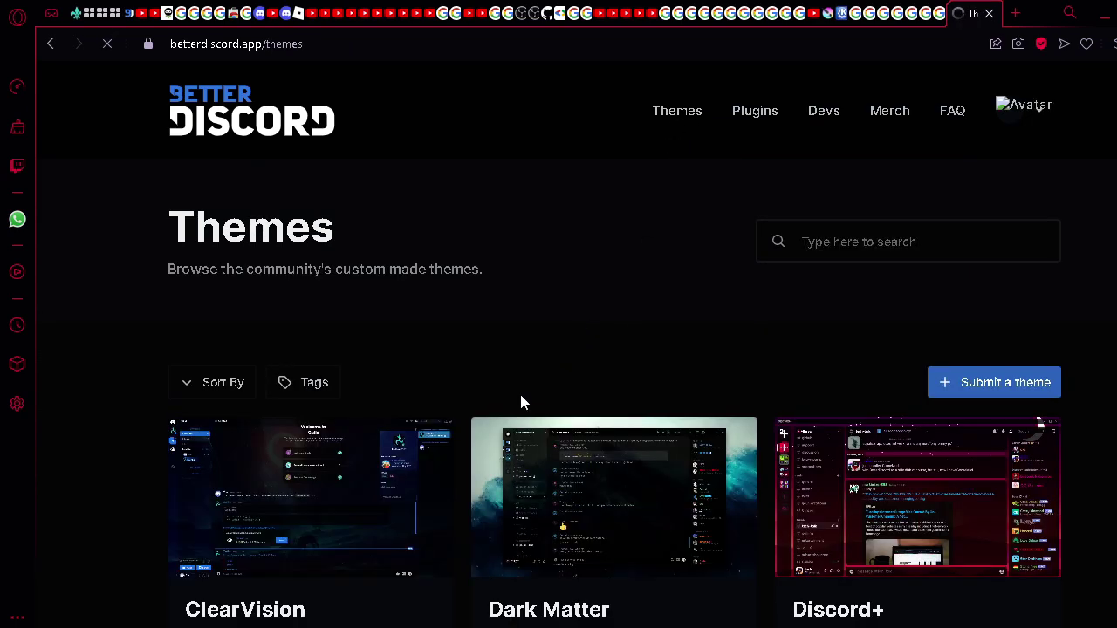
Look through the community themes offered on the BetterDiscord Themes page
scroll(458, 440, "down", 1)
scroll(418, 432, "down", 1)
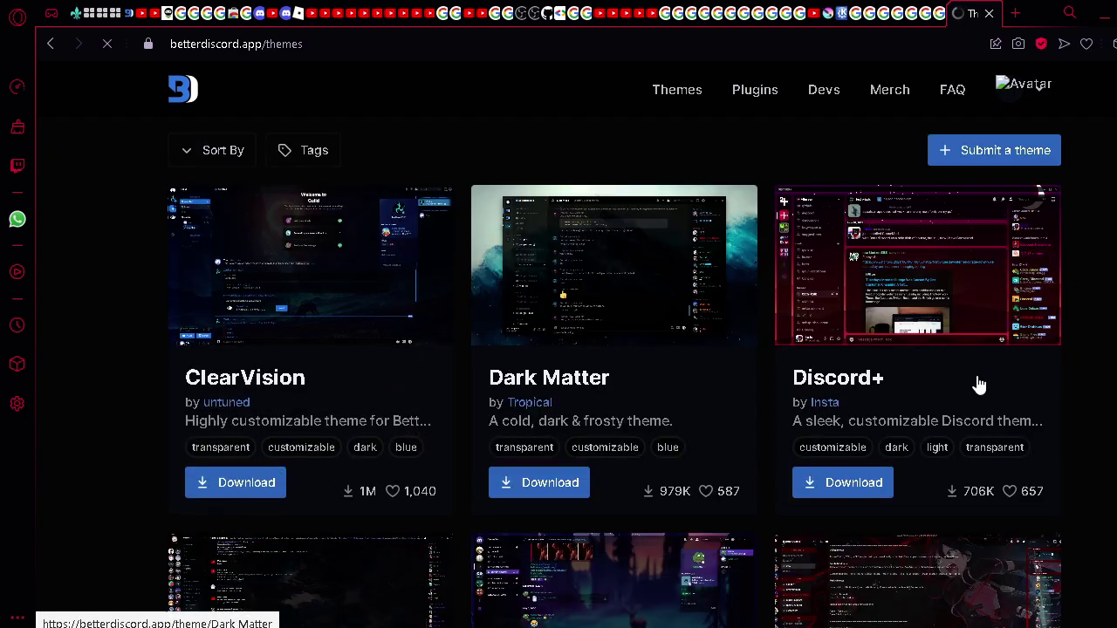
scroll(686, 449, "down", 6)
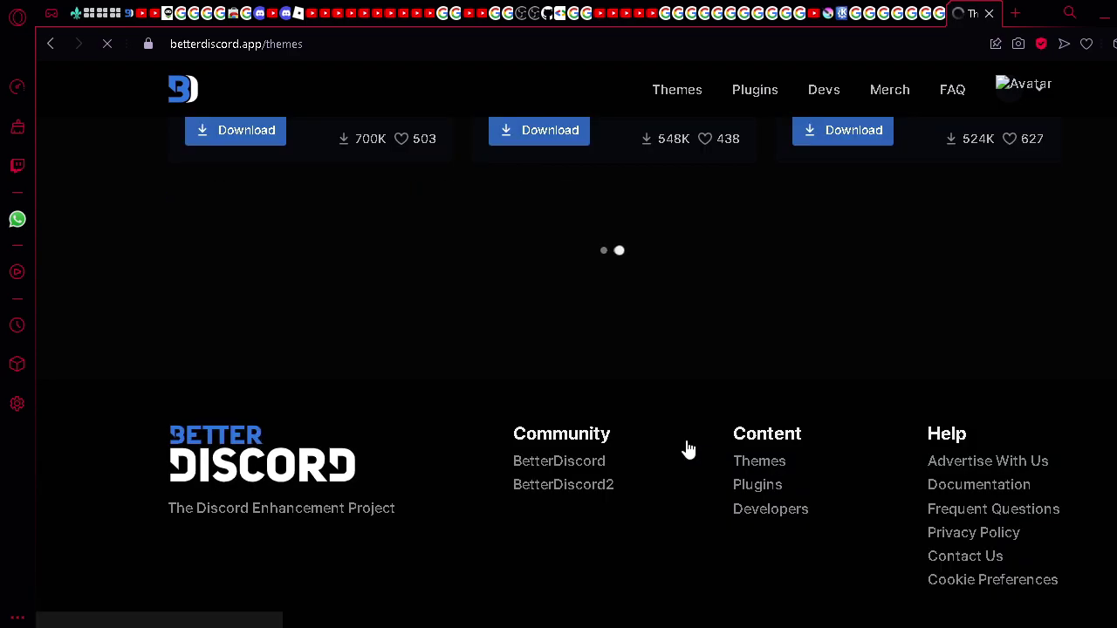
scroll(682, 442, "up", 8)
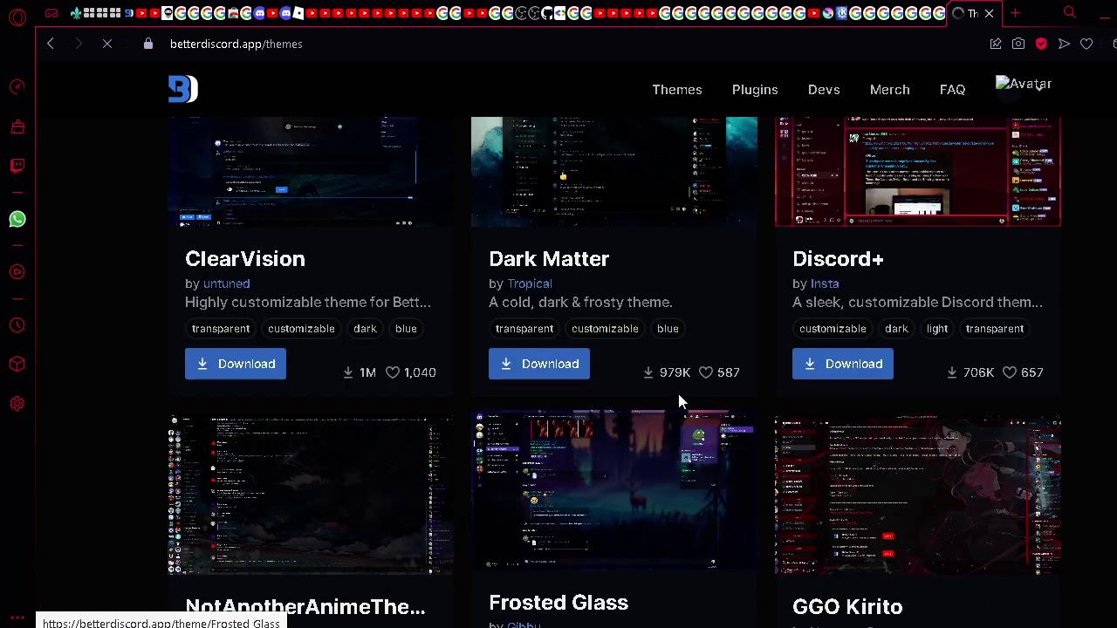
scroll(590, 144, "down", 4)
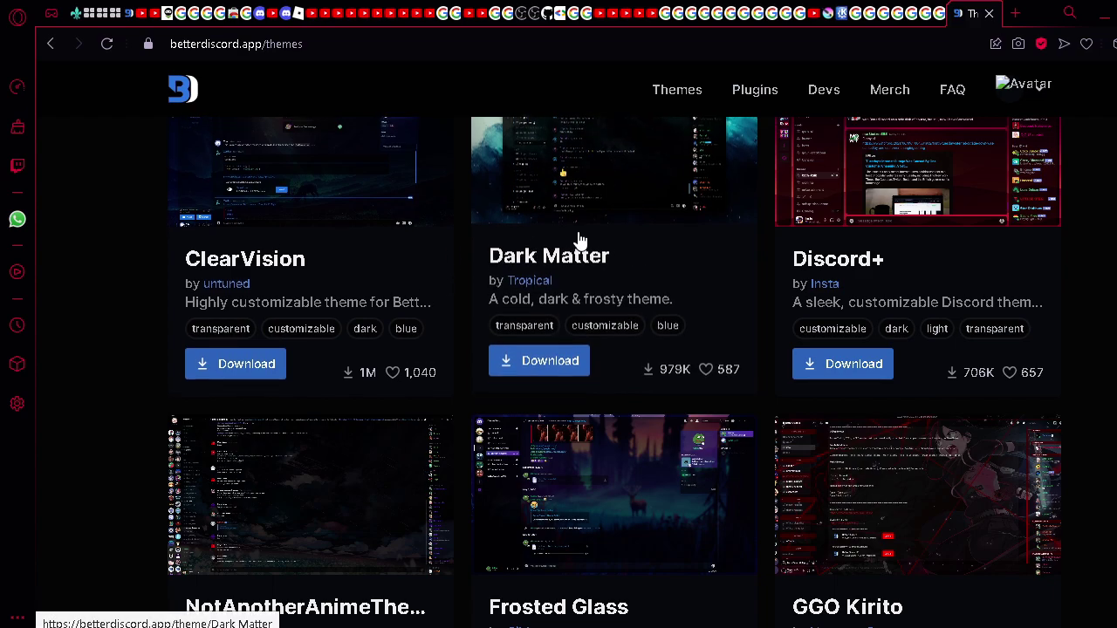
Find the Frosted Glass theme among the community themes and download it
scroll(868, 489, "down", 5)
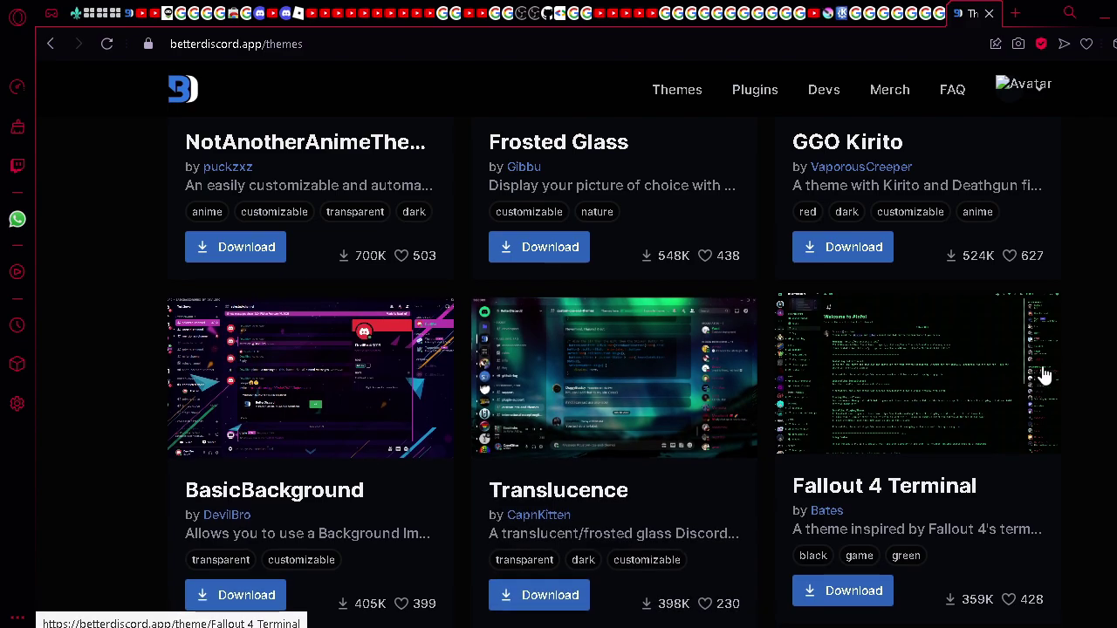
scroll(419, 336, "up", 3)
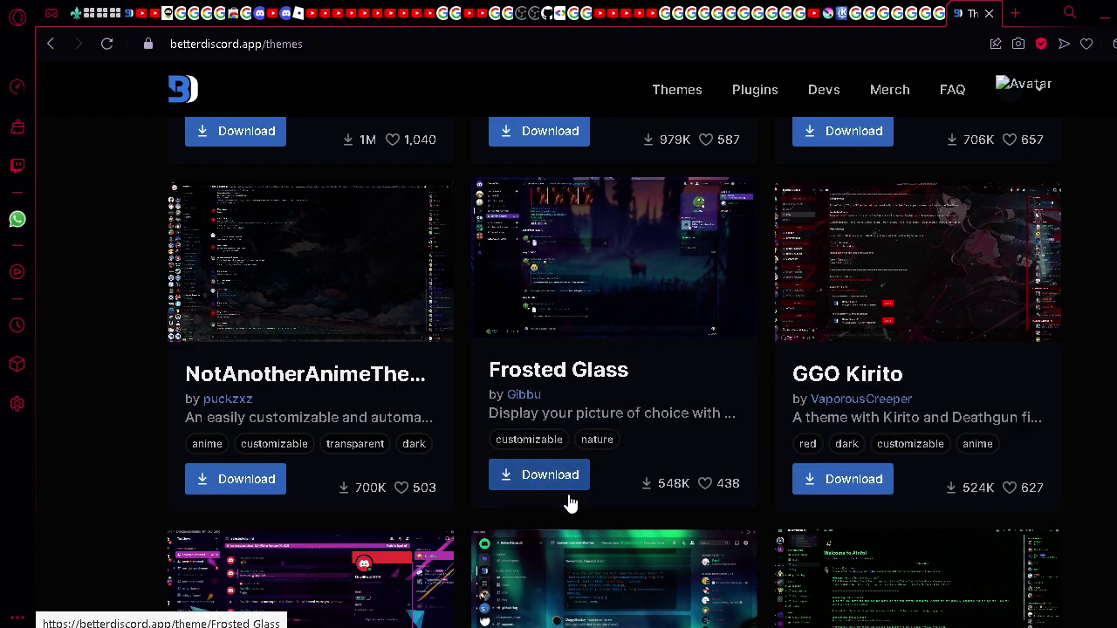
left_click(551, 477)
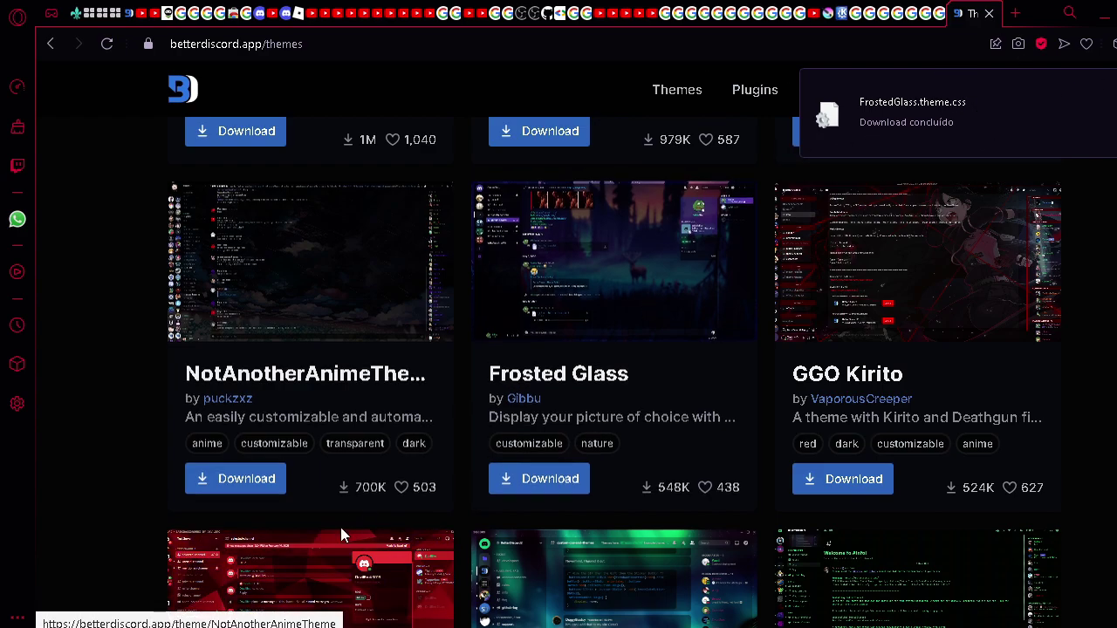
Switch to Discord and open the BetterDiscord Temas page in the user settings
key("alt+Tab")
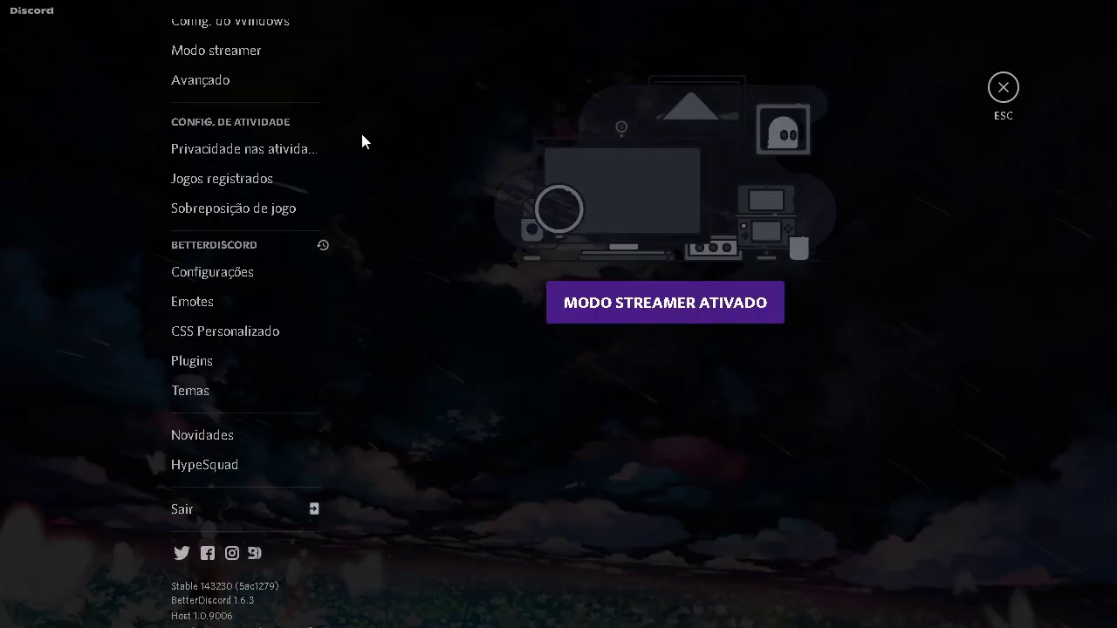
left_click(224, 392)
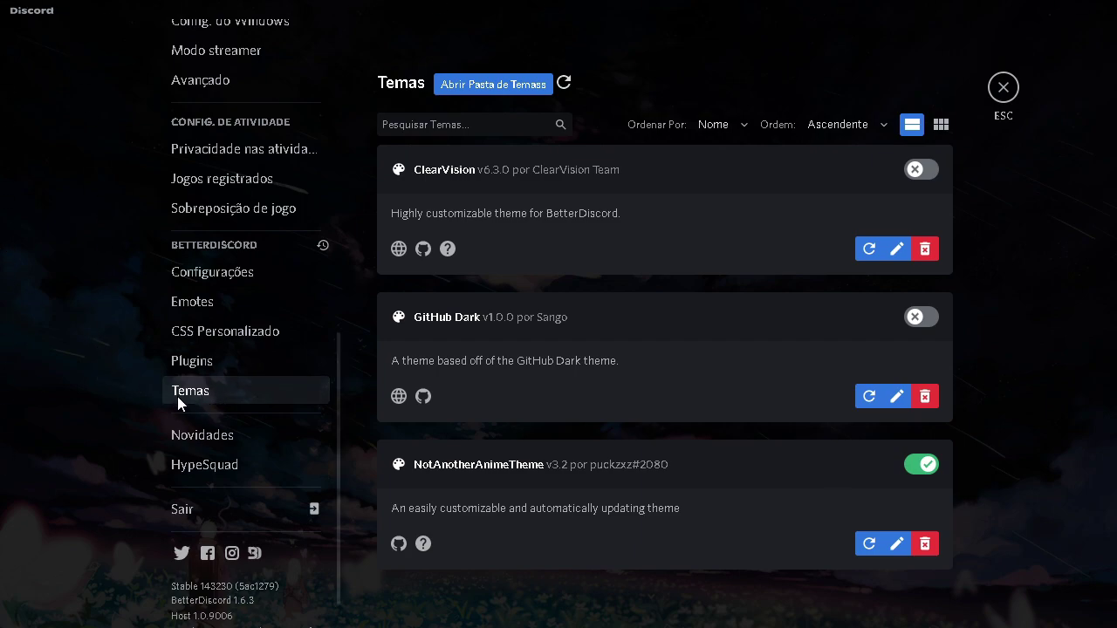
left_click(1003, 88)
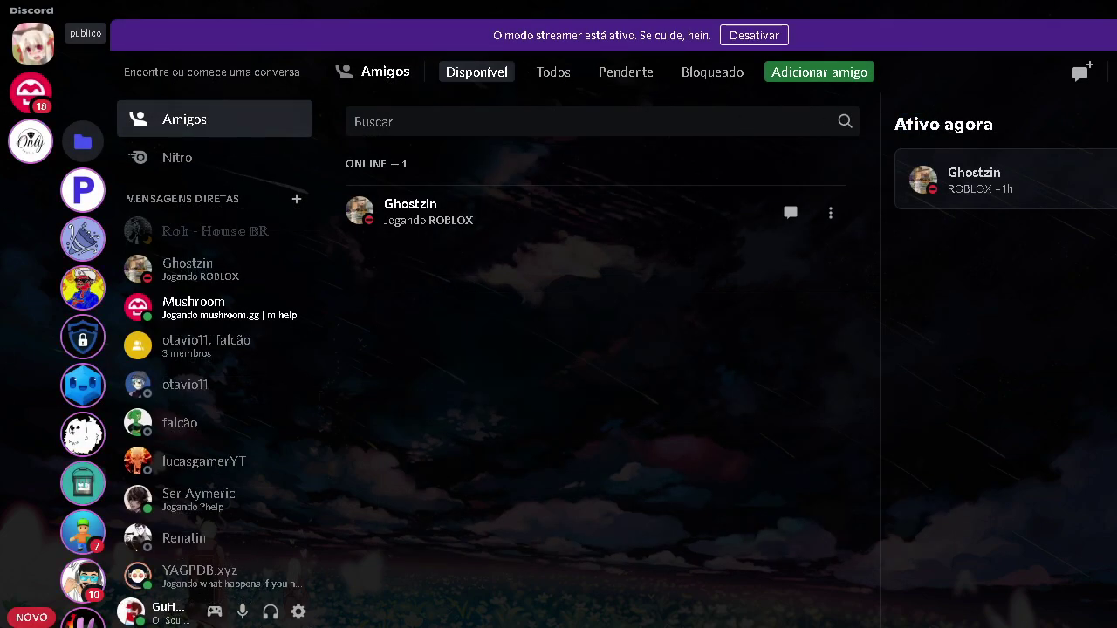
left_click(298, 612)
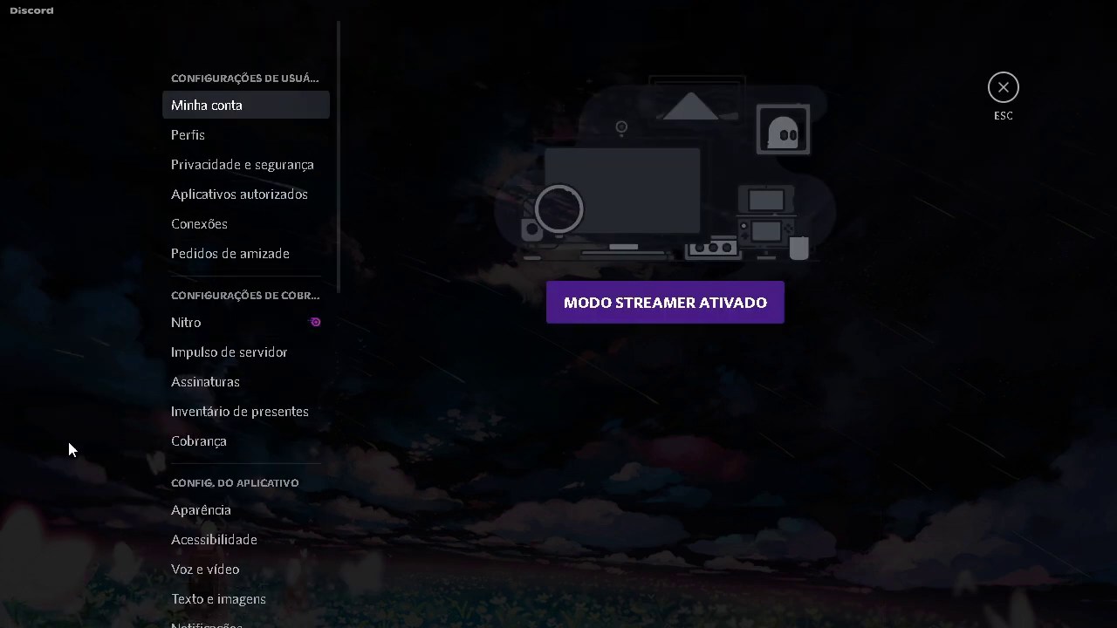
scroll(192, 297, "down", 10)
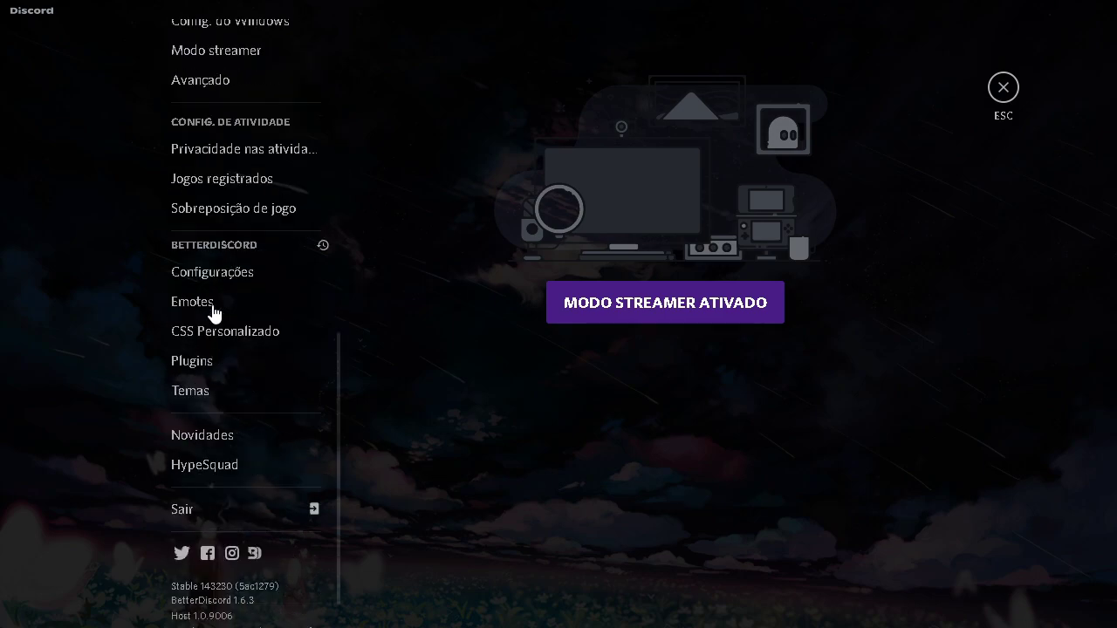
left_click(238, 394)
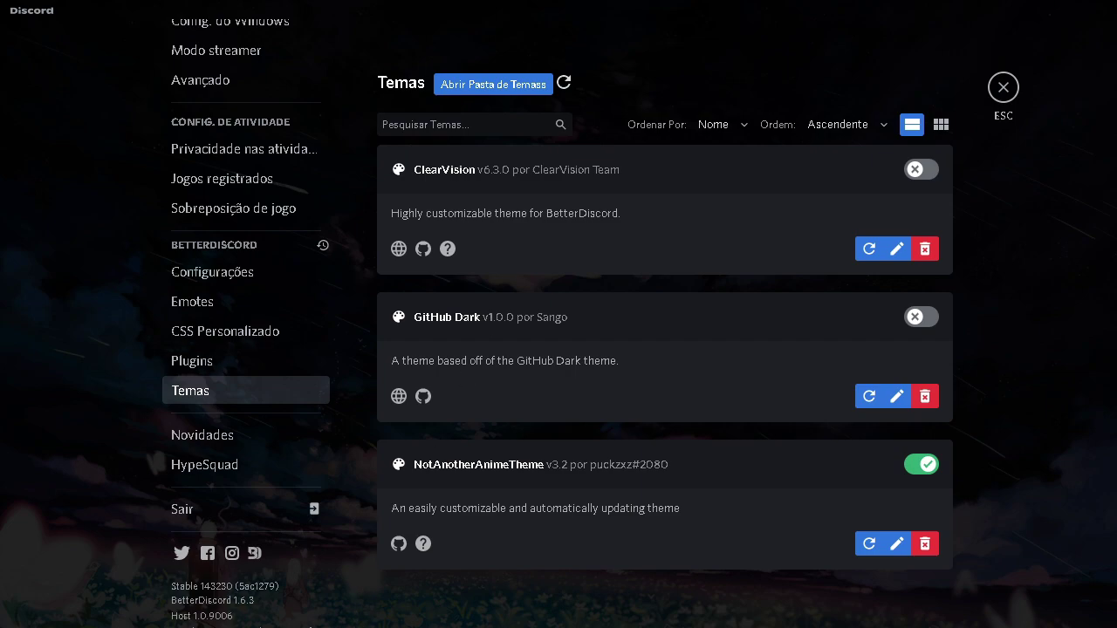
Open BetterDiscord's themes folder and arrange the Downloads folder window beside it
left_click(490, 578)
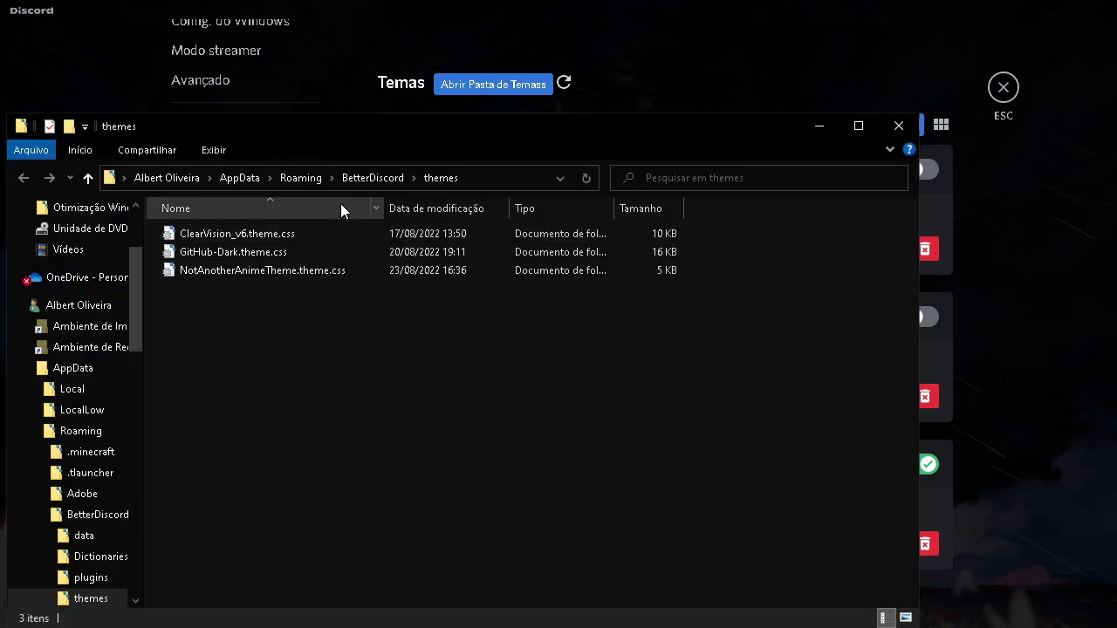
left_click_drag(664, 128, 762, 93)
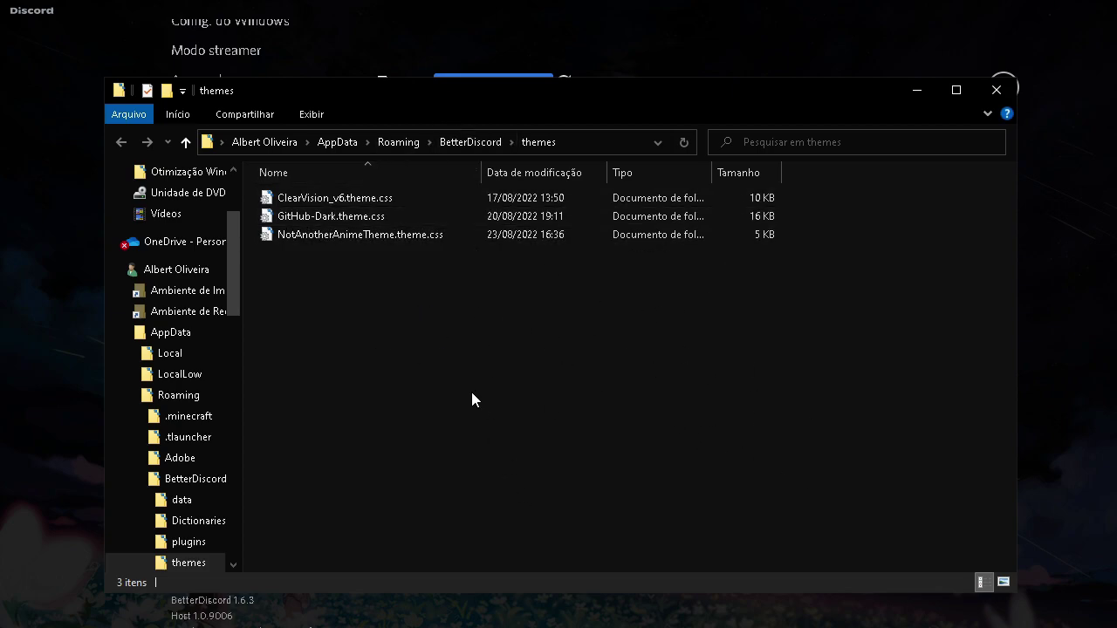
mouse_move(363, 626)
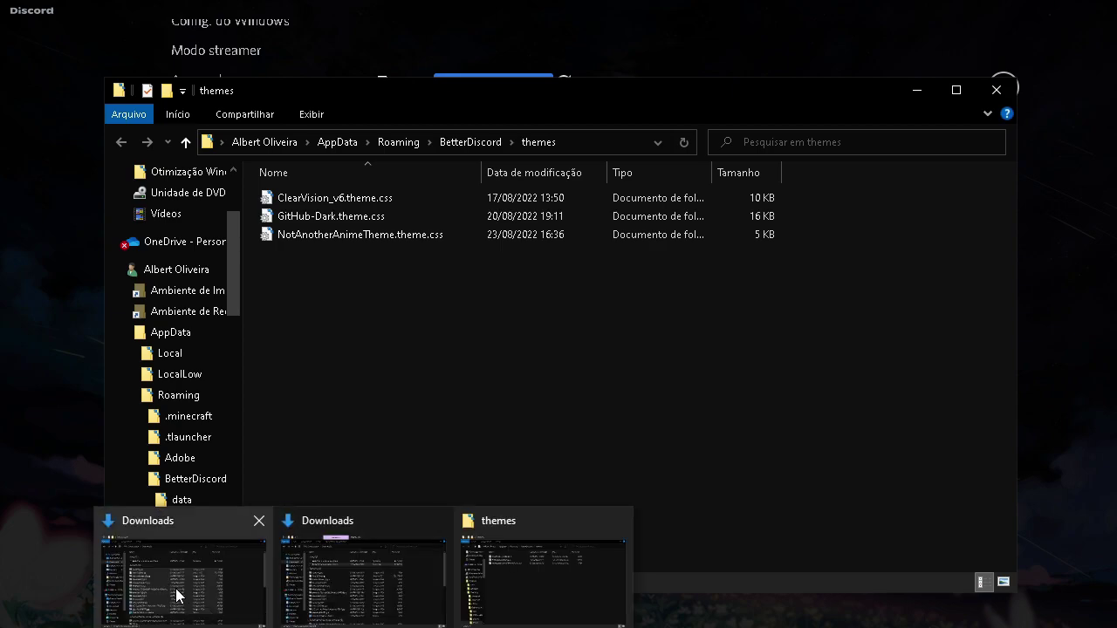
left_click(355, 570)
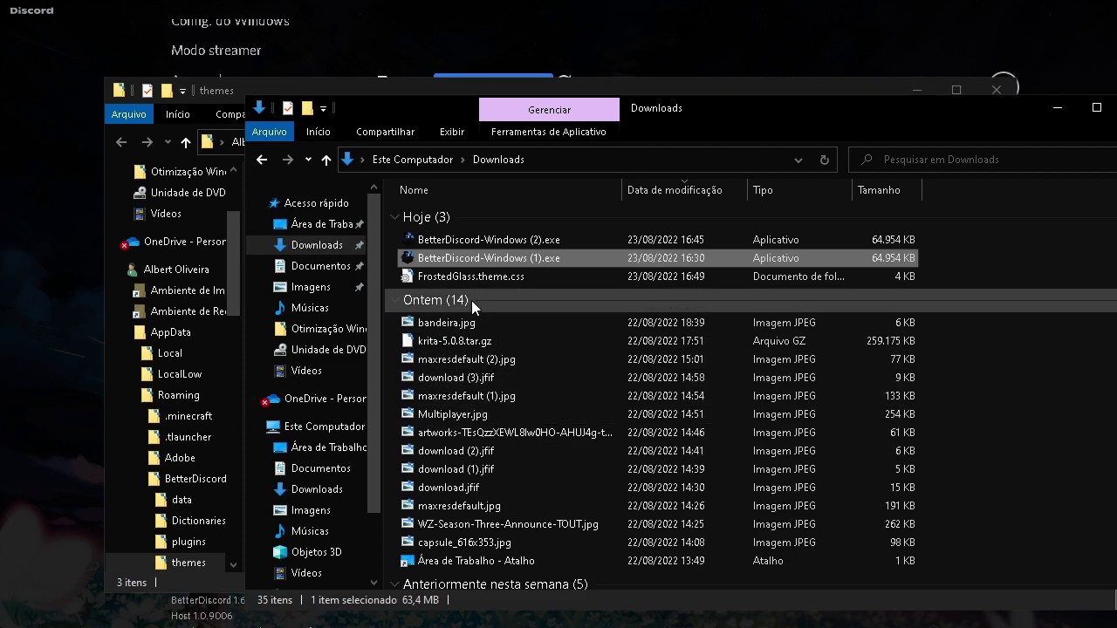
left_click_drag(836, 109, 1116, 114)
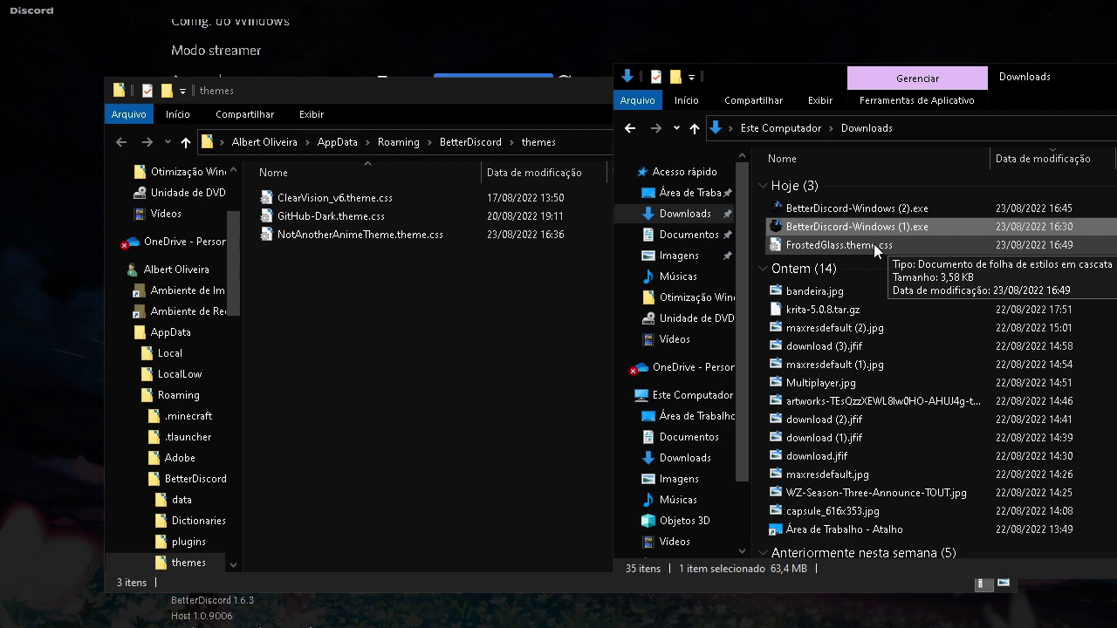
Move FrostedGlass.theme.css from Downloads into the BetterDiscord themes folder, then close both folder windows
left_click_drag(874, 243, 517, 297)
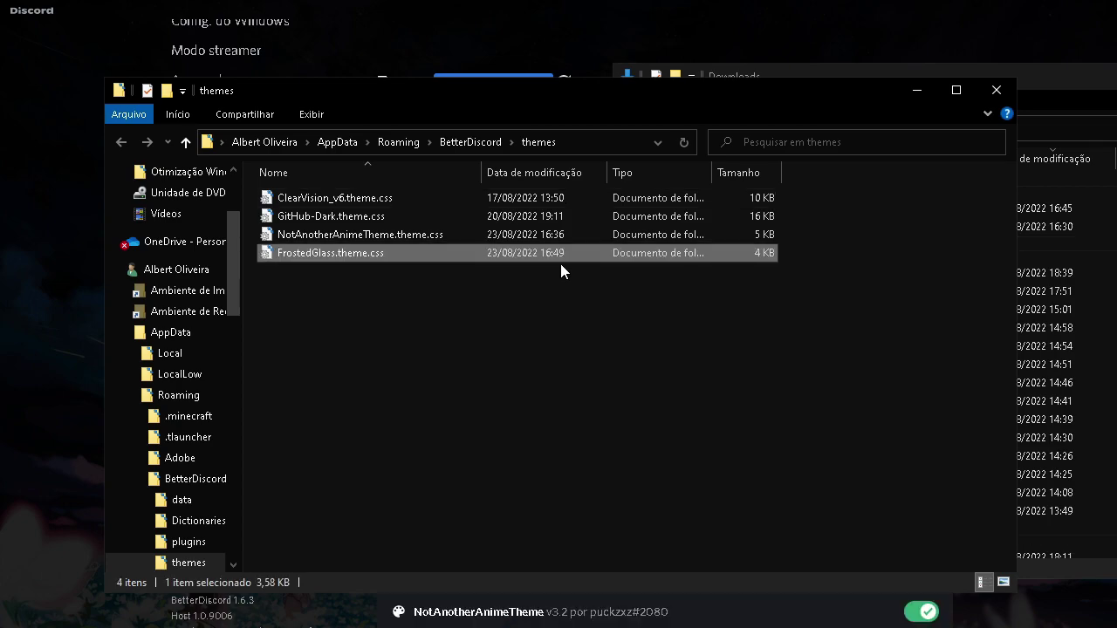
left_click(997, 90)
left_click_drag(982, 74, 342, 136)
left_click(869, 141)
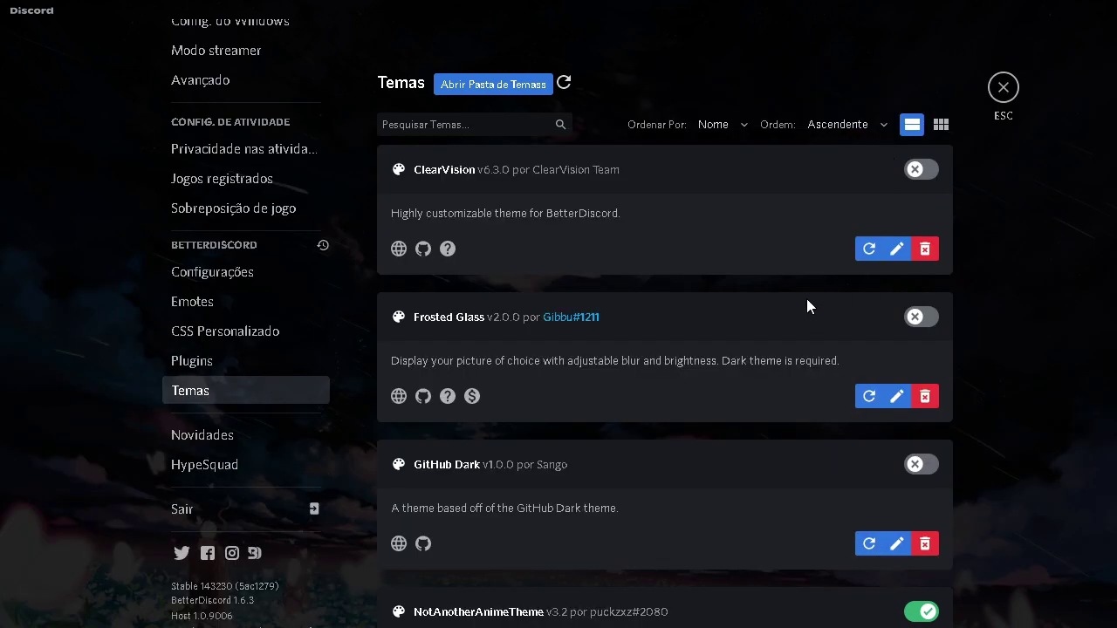
Disable NotAnotherAnimeTheme and enable the Frosted Glass theme, then leave the user settings
scroll(826, 306, "down", 2)
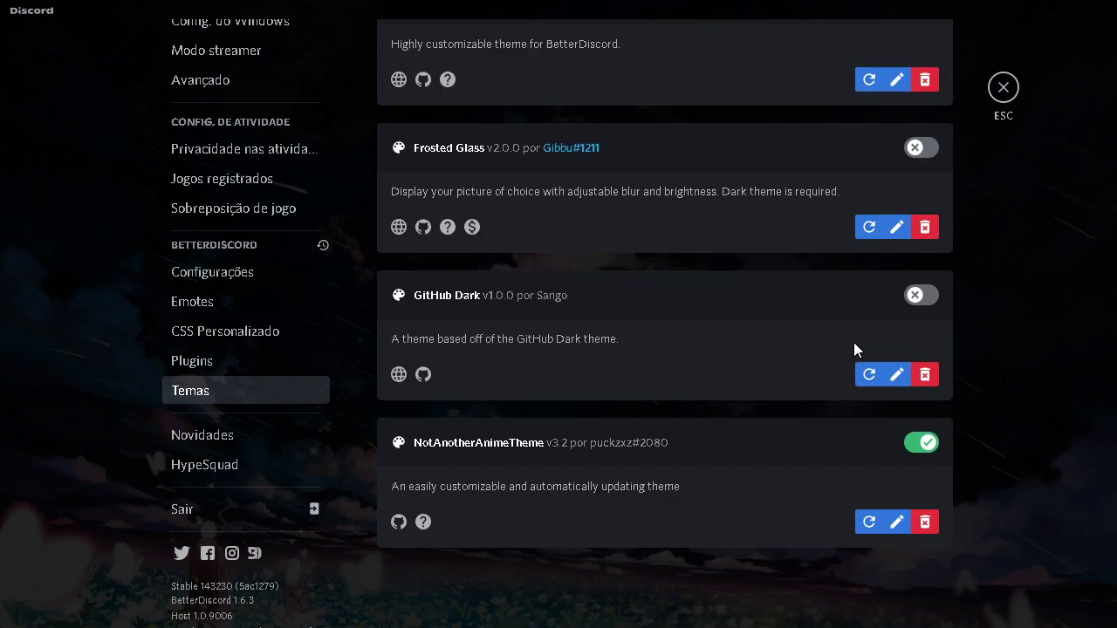
left_click(917, 443)
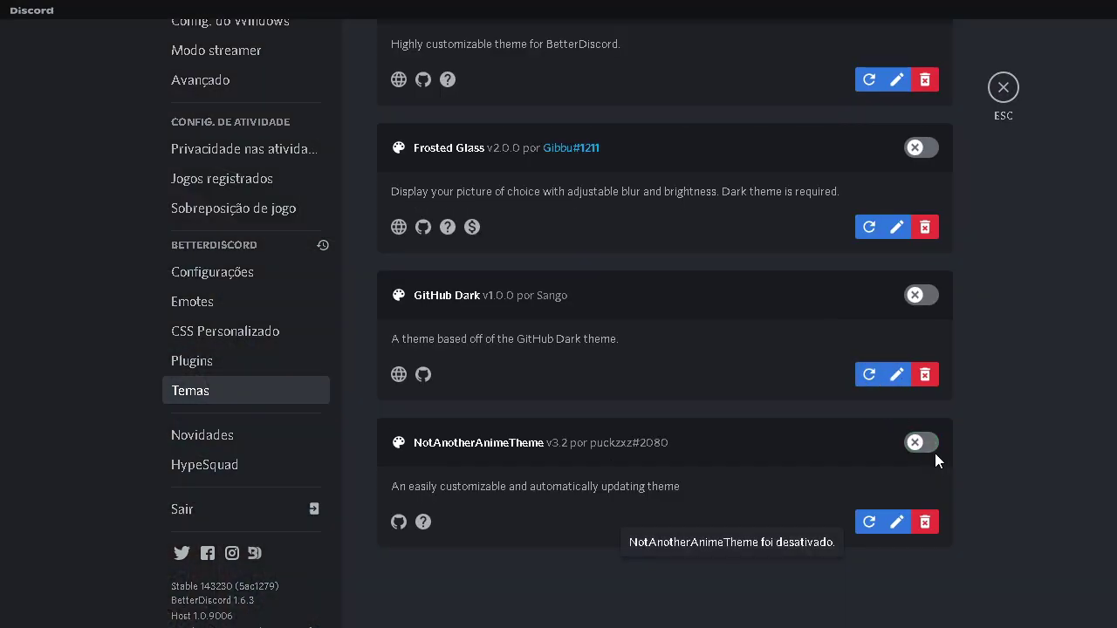
scroll(842, 376, "up", 2)
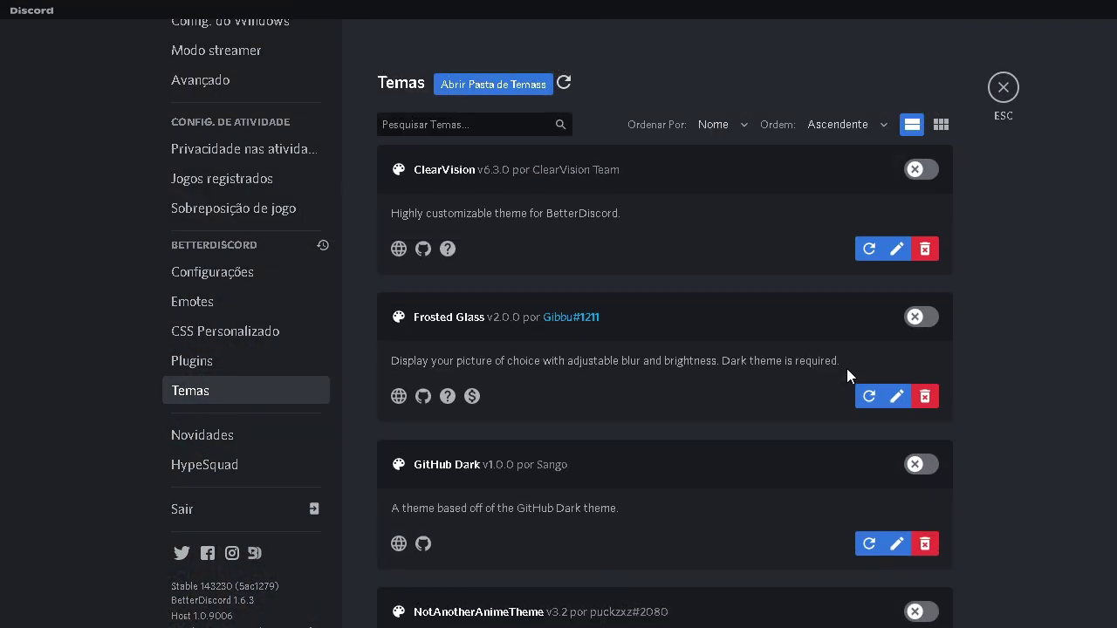
left_click(916, 317)
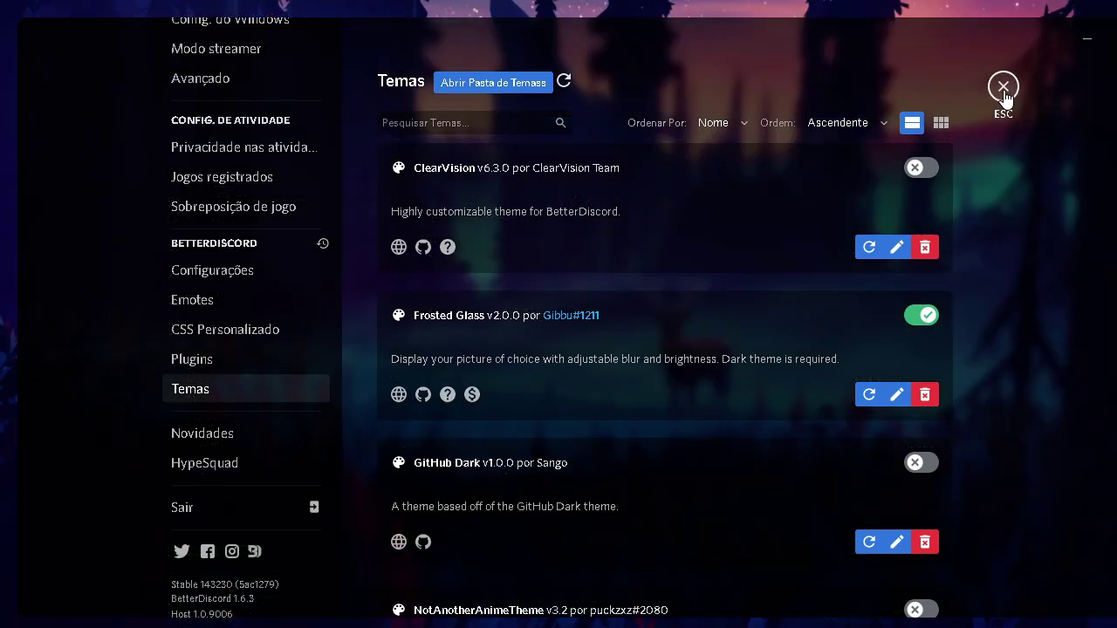
key("Escape")
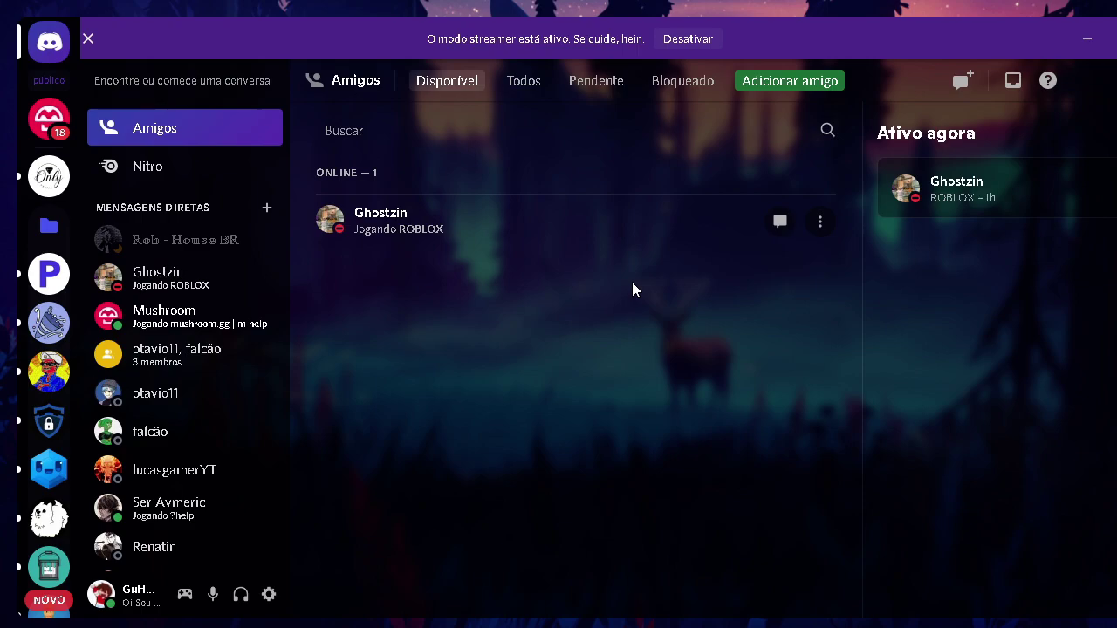
key("alt+Tab")
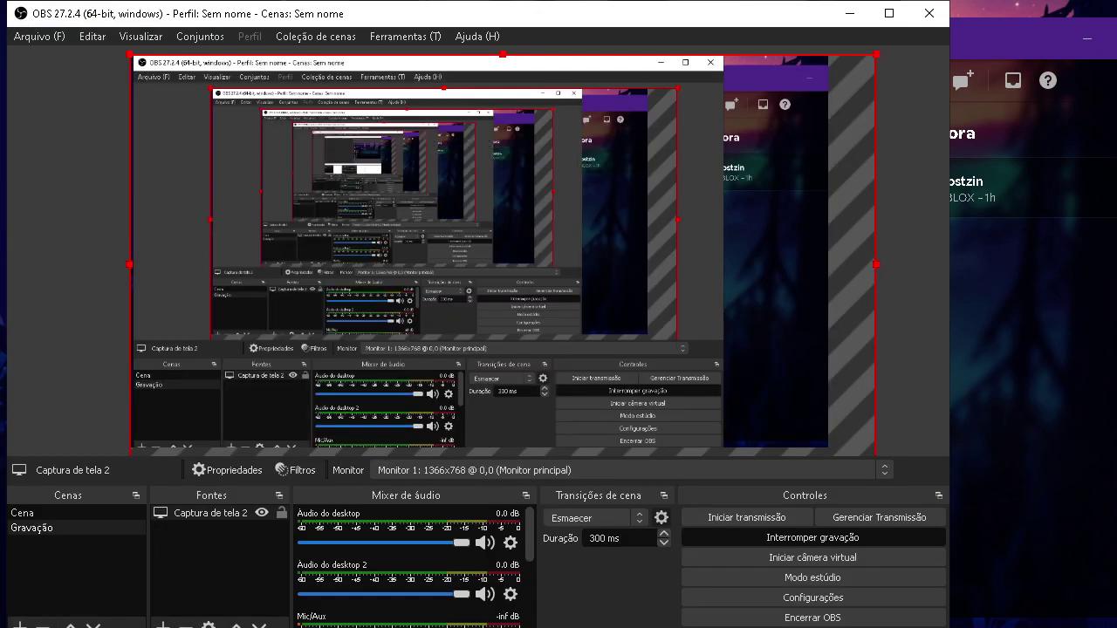